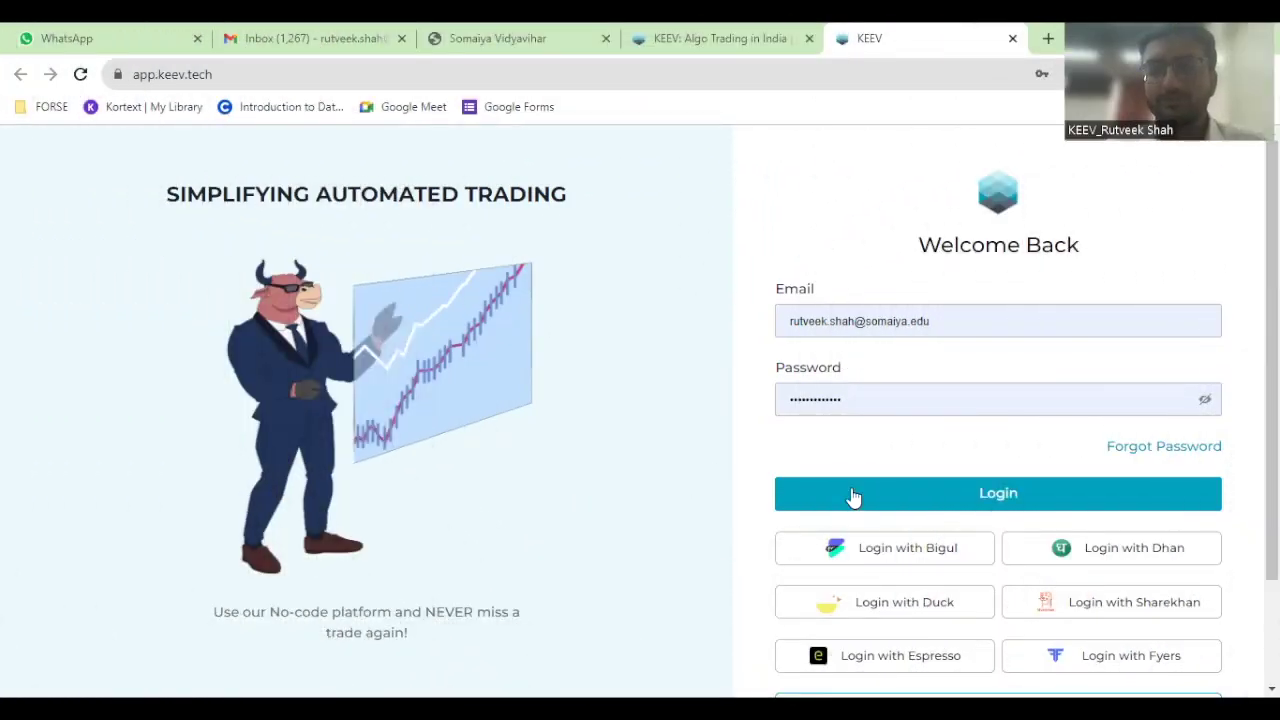
Log in with the saved credentials and open the Advanced option Strategy Builder for creating an options strategy.
left_click(890, 498)
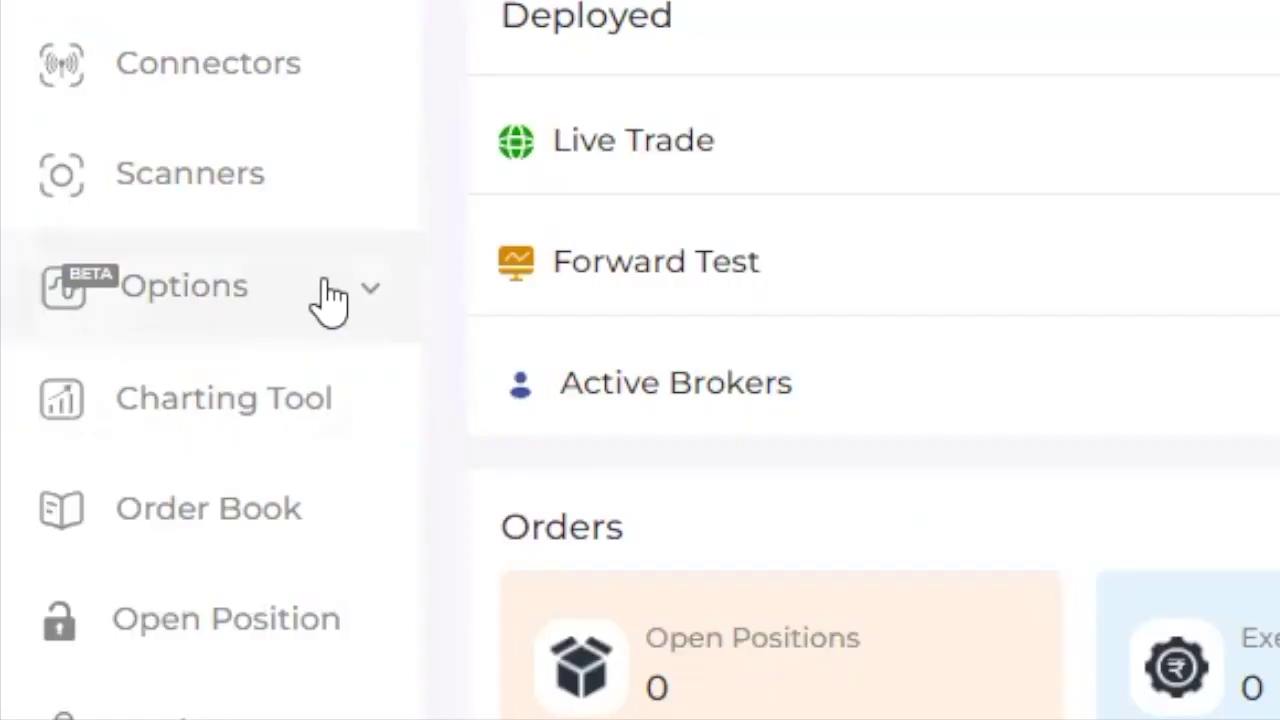
left_click(330, 300)
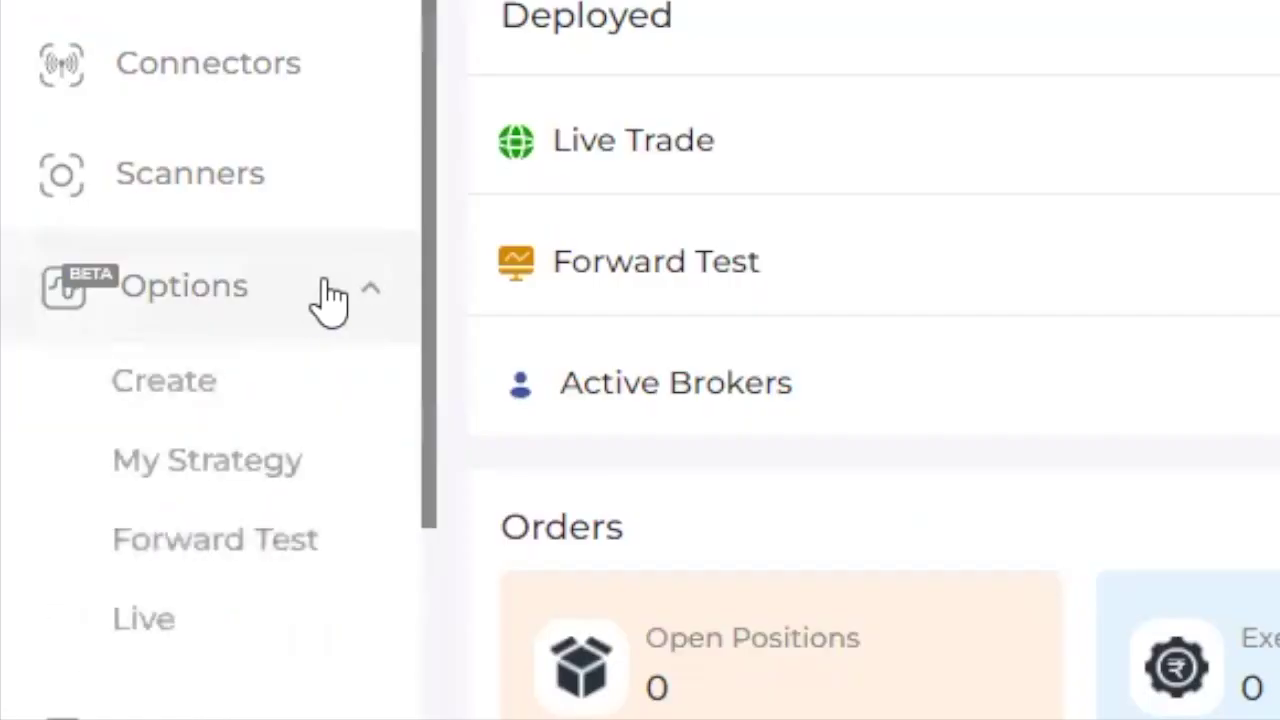
left_click(195, 390)
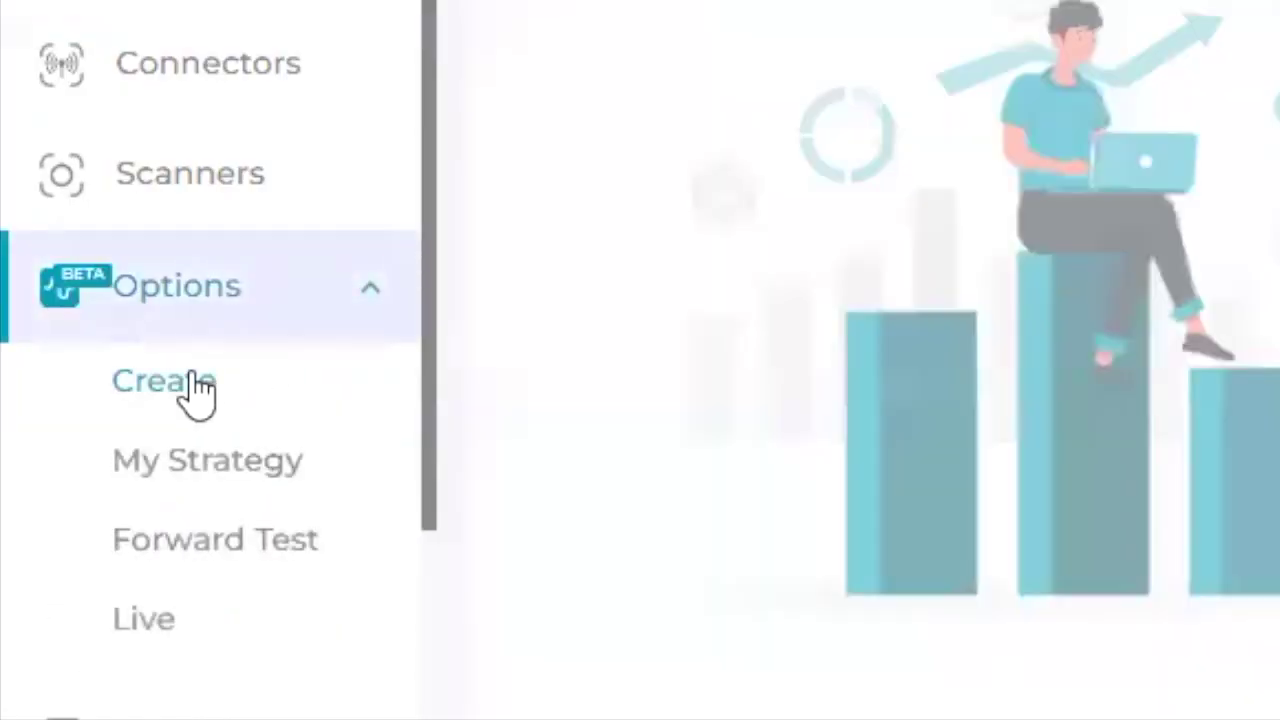
scroll(576, 505, "down", 1)
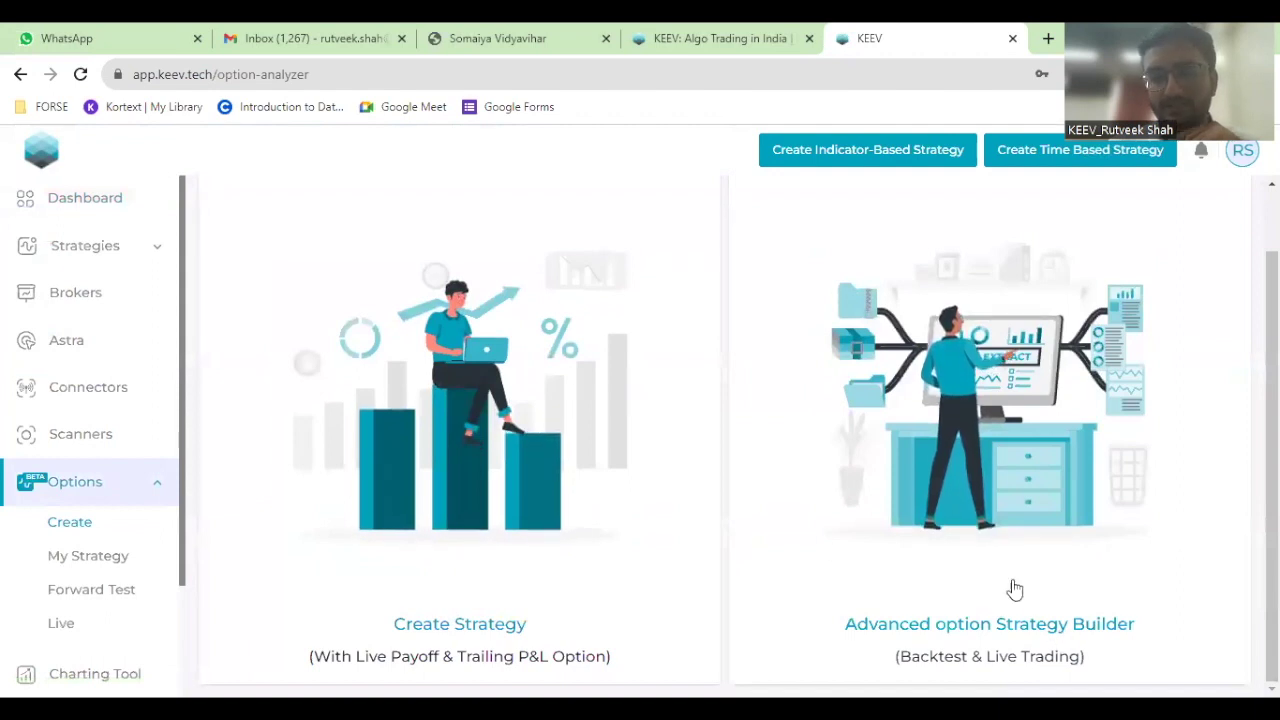
left_click(980, 580)
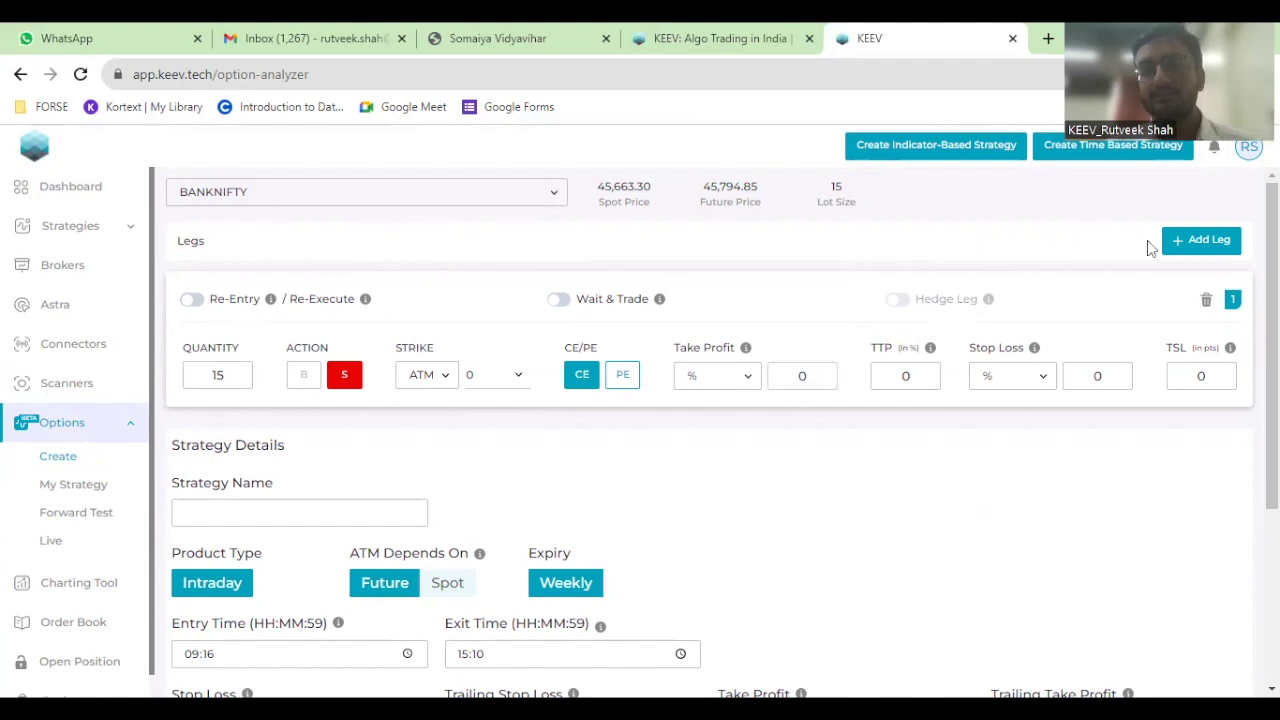
Add a second leg to the BANKNIFTY strategy and set it to sell a PE option.
left_click(1173, 246)
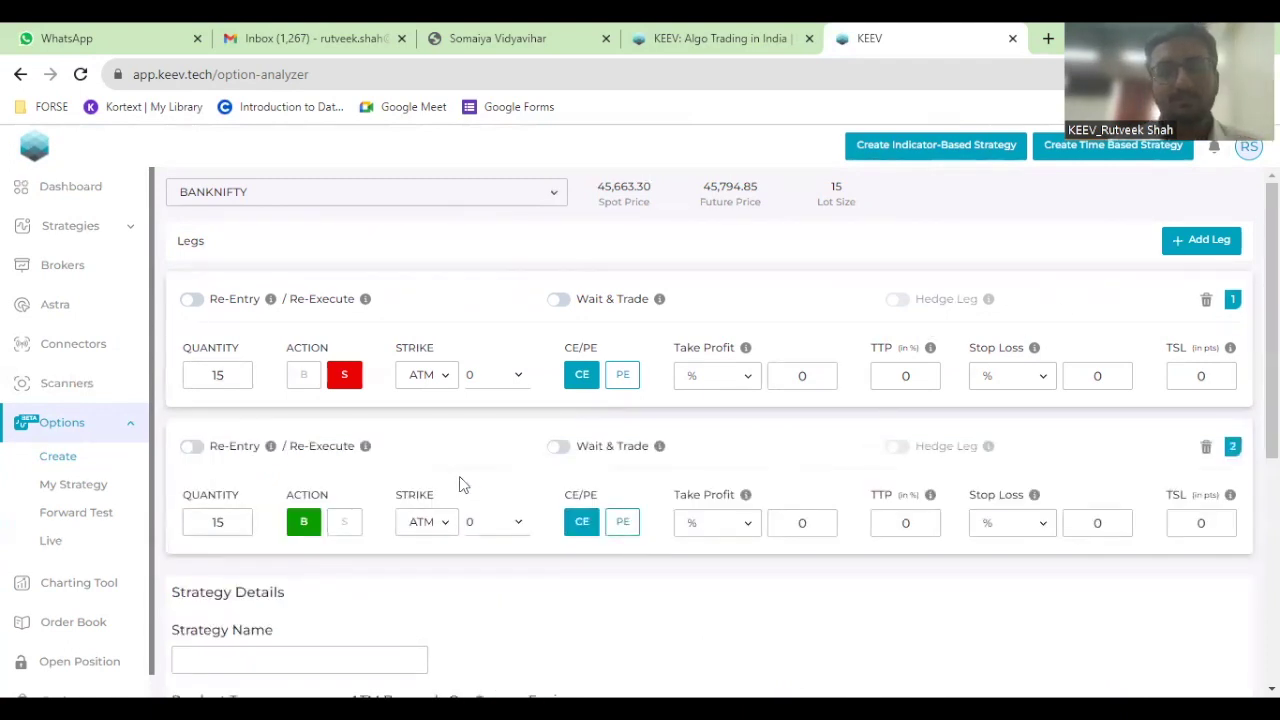
left_click(345, 522)
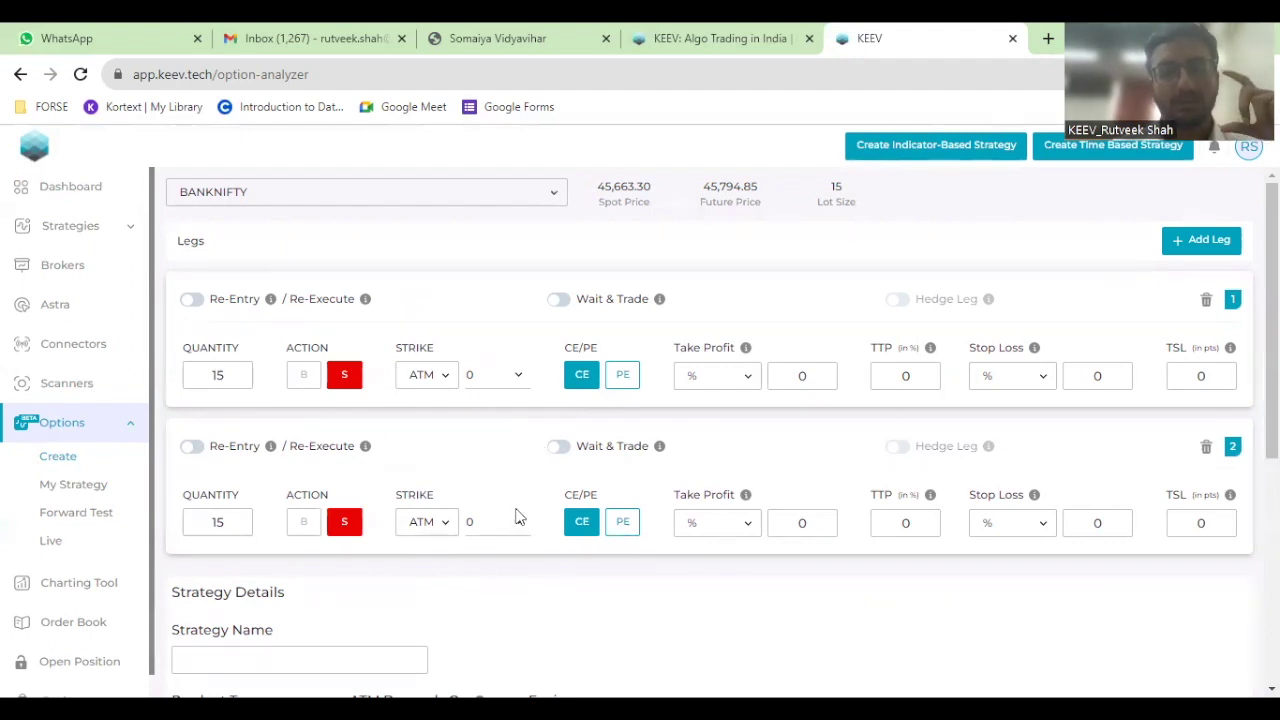
left_click(622, 522)
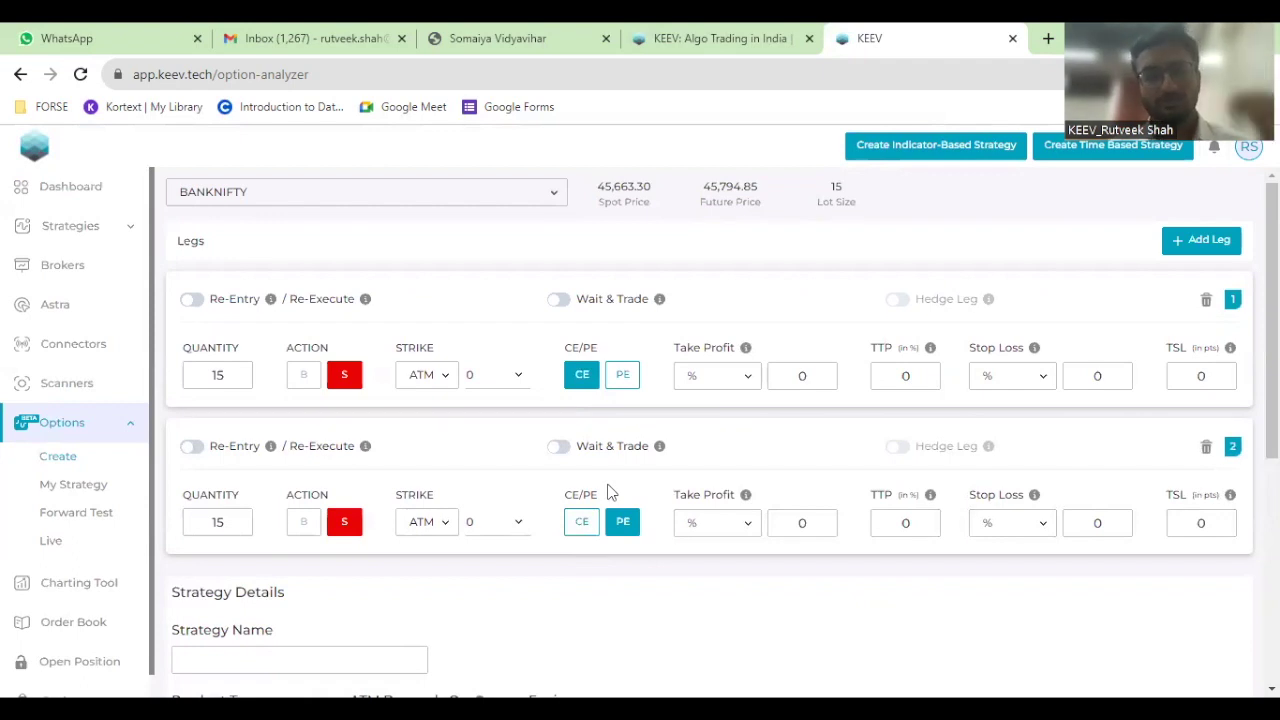
Name the strategy "BNF straddle backtest".
scroll(608, 492, "down", 3)
left_click(251, 479)
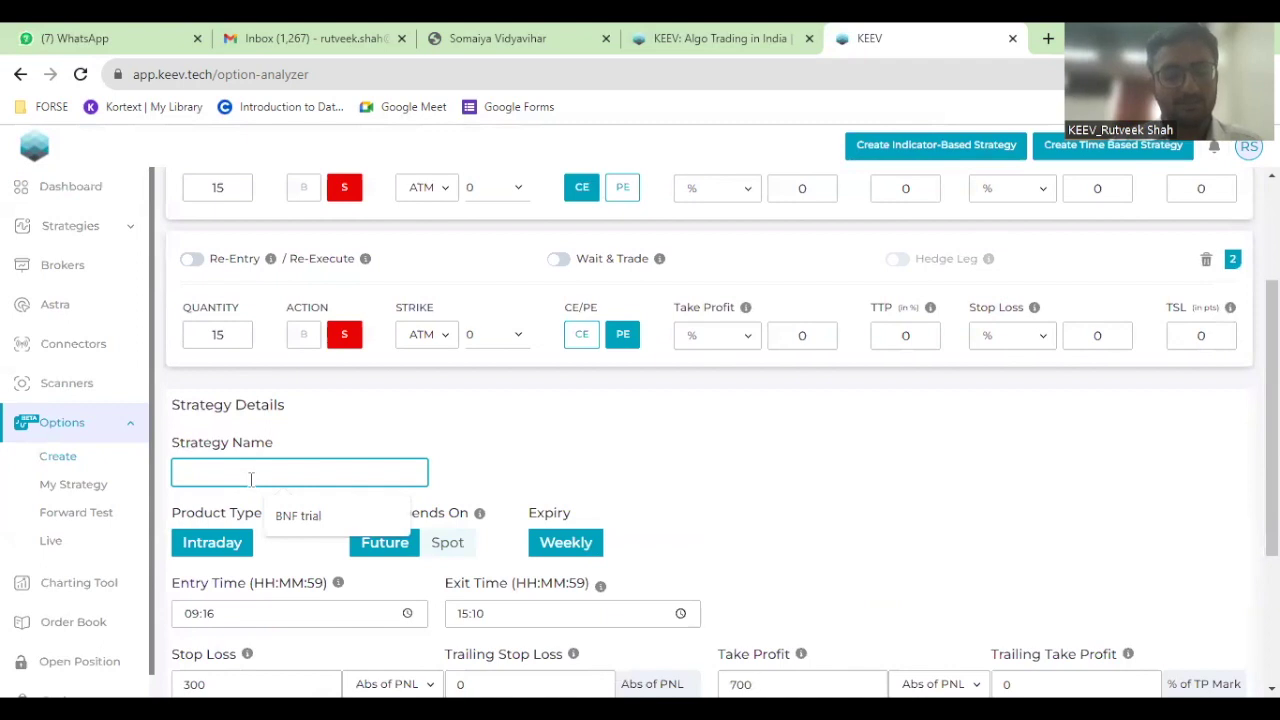
type("BNF straddle backtest")
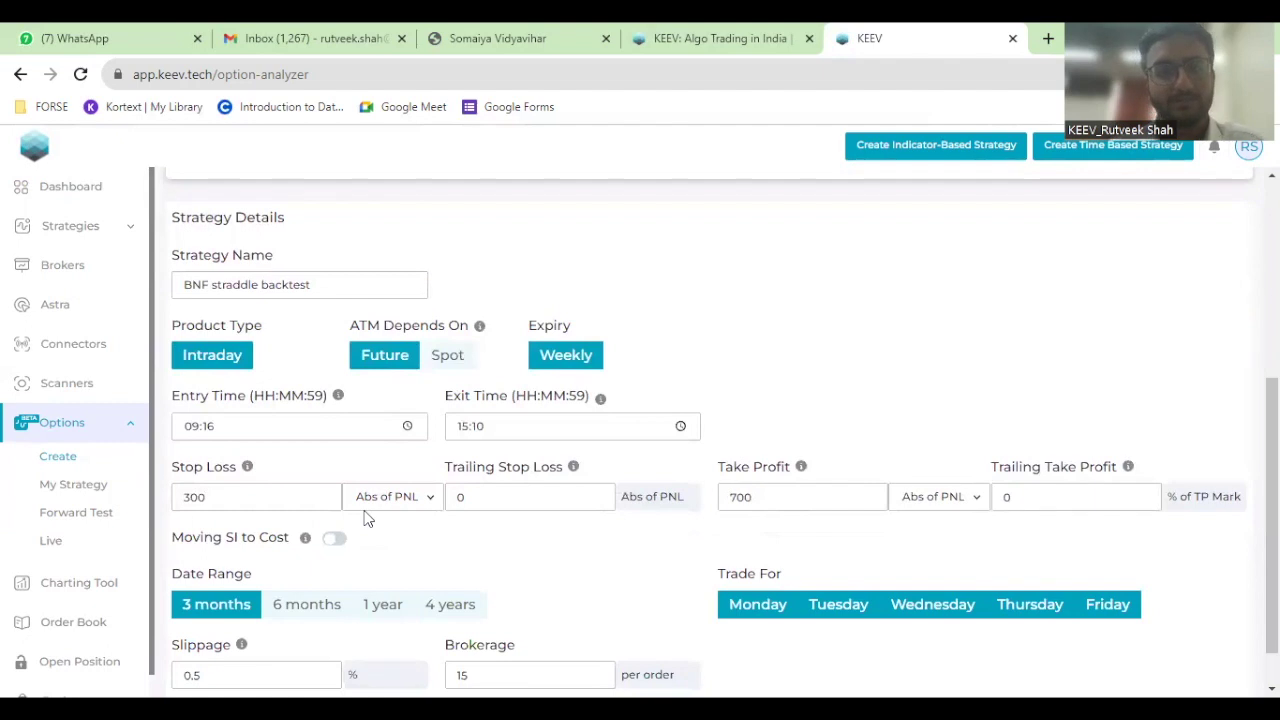
Set the strategy's entry time to 09:30.
left_click(407, 428)
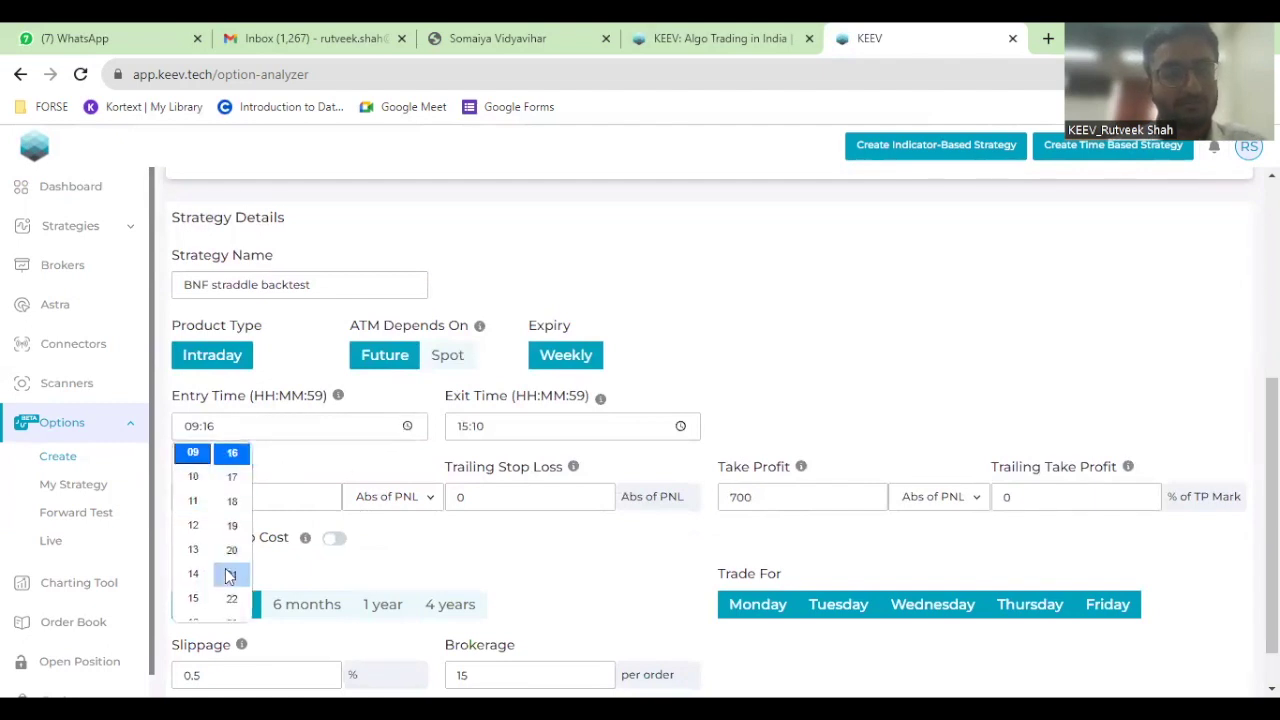
scroll(231, 565, "down", 3)
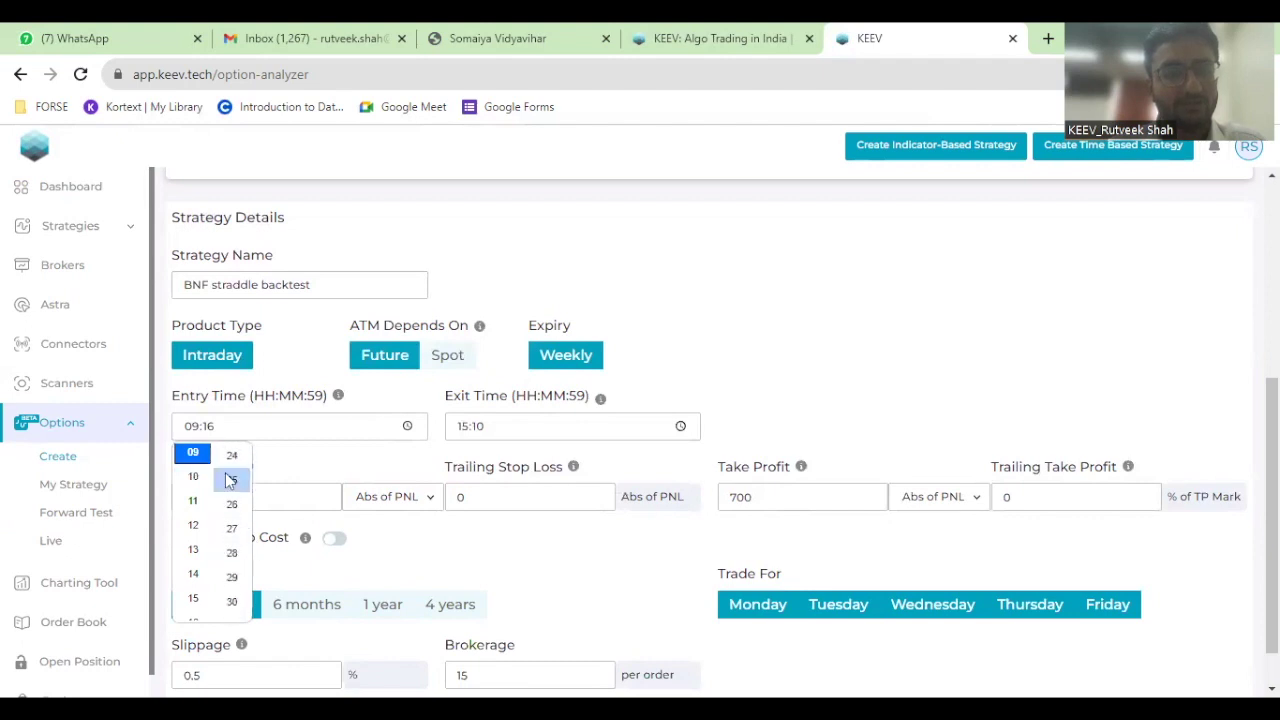
scroll(238, 605, "up", 1)
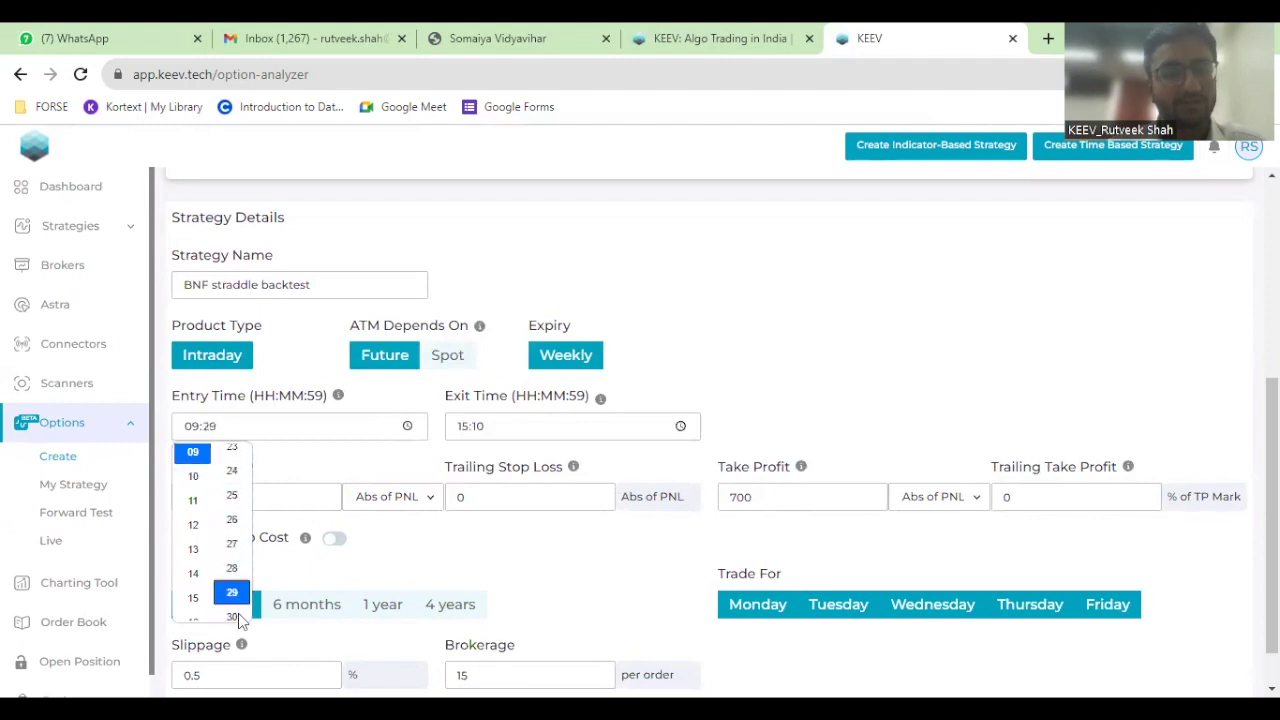
left_click(234, 615)
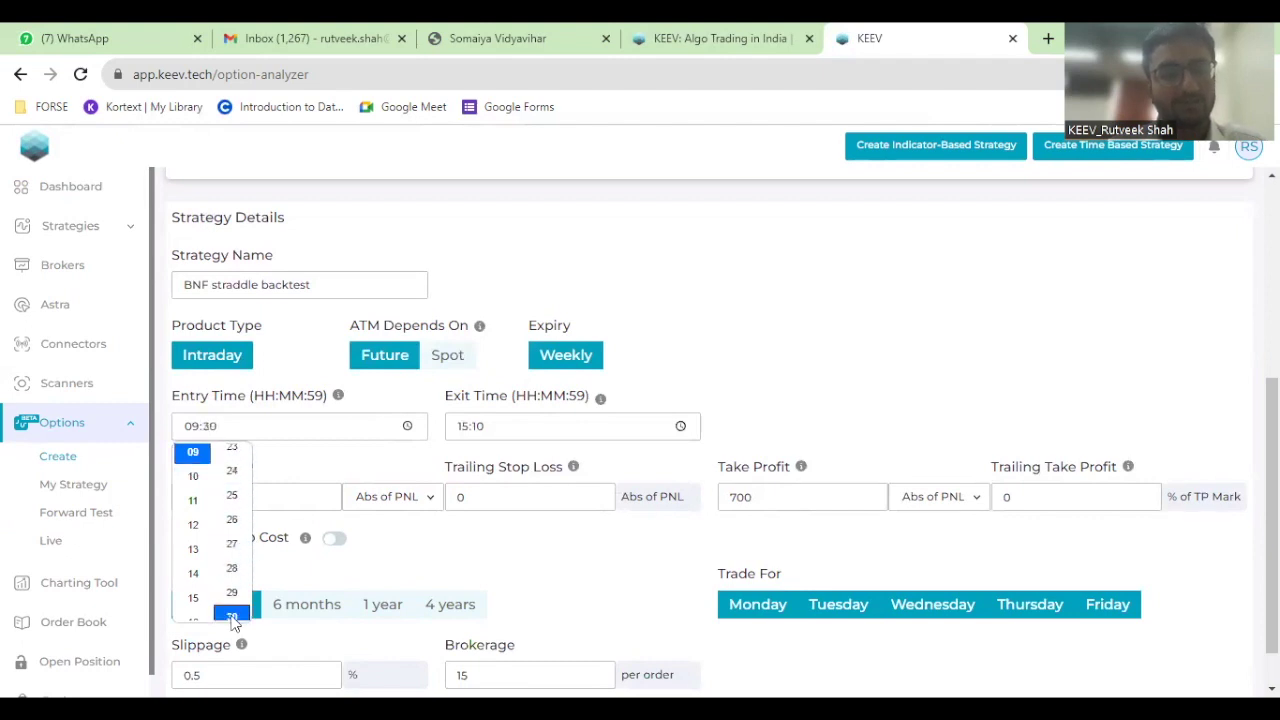
left_click(365, 563)
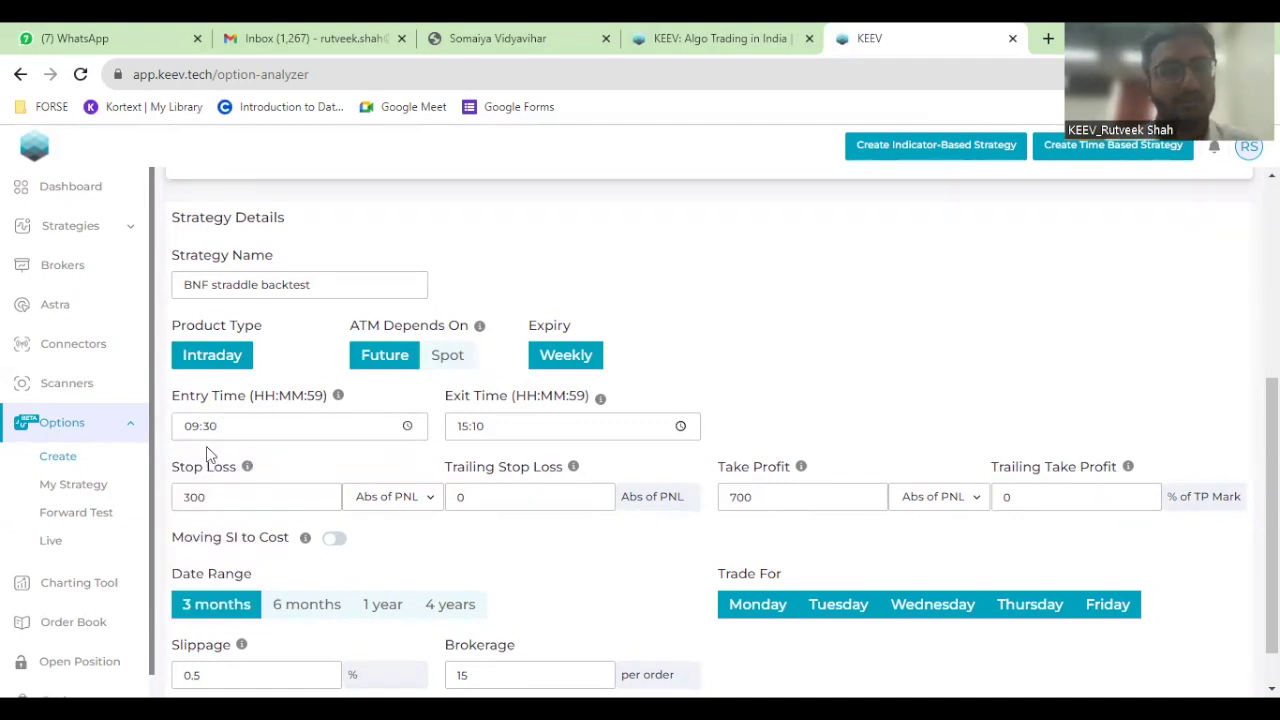
Set the strategy's exit time to 14:30.
left_click(651, 440)
scroll(466, 505, "up", 2)
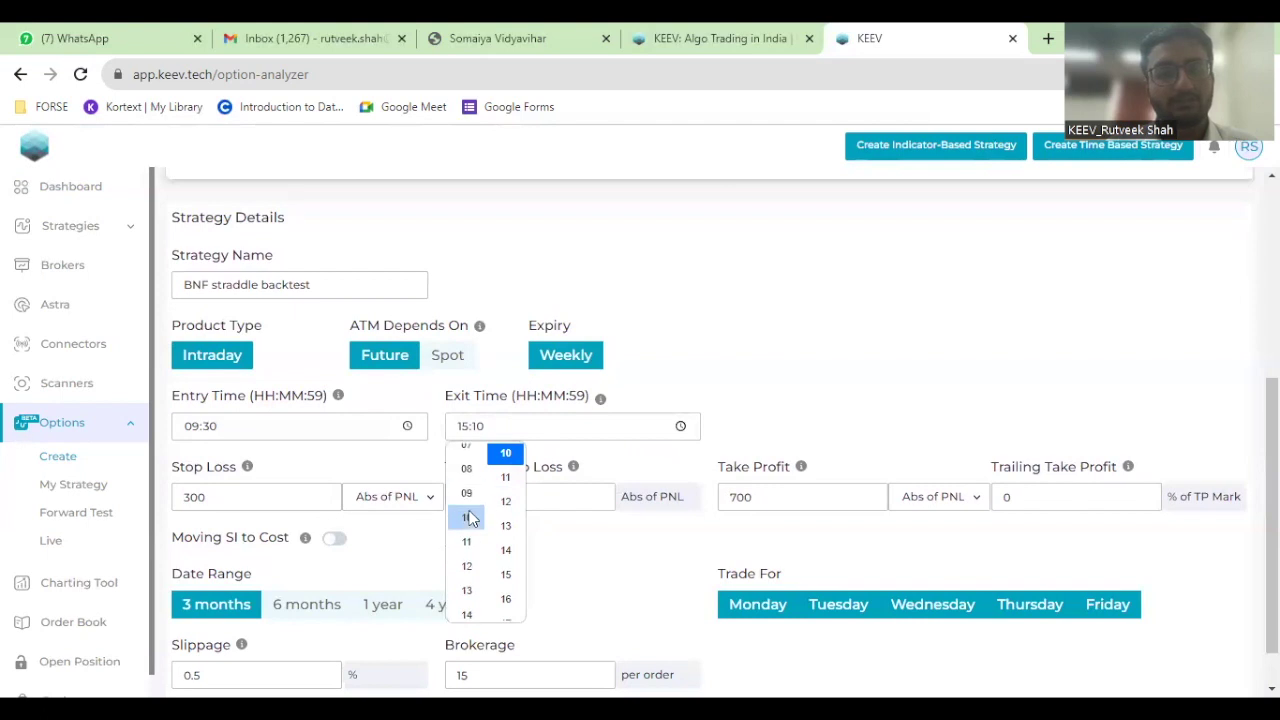
scroll(466, 540, "up", 1)
scroll(466, 556, "down", 2)
scroll(466, 556, "up", 2)
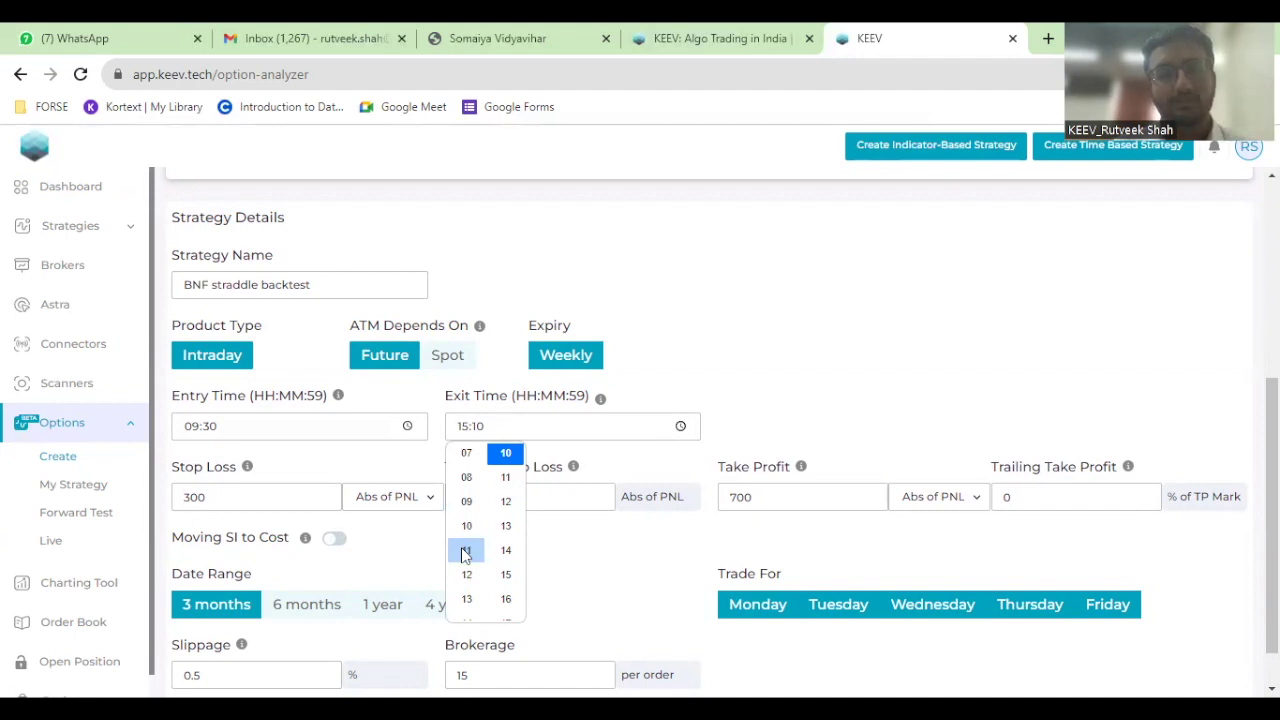
scroll(466, 556, "down", 3)
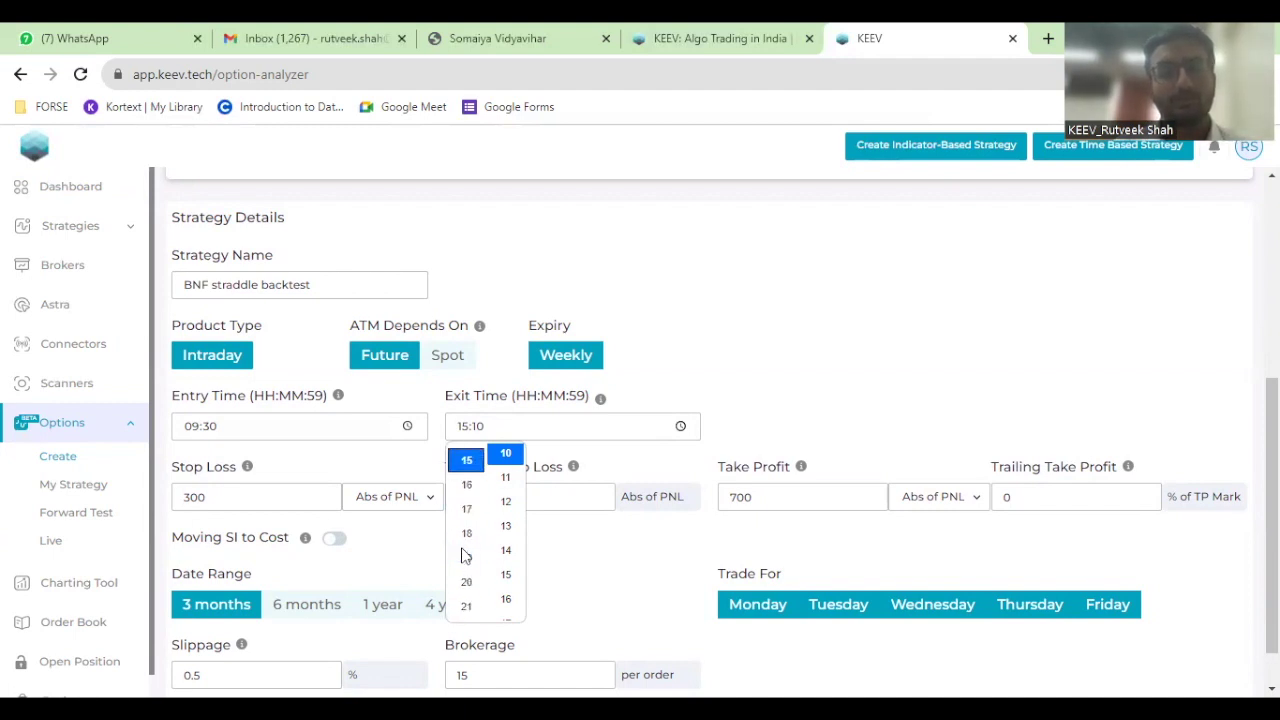
scroll(474, 475, "up", 1)
left_click(474, 475)
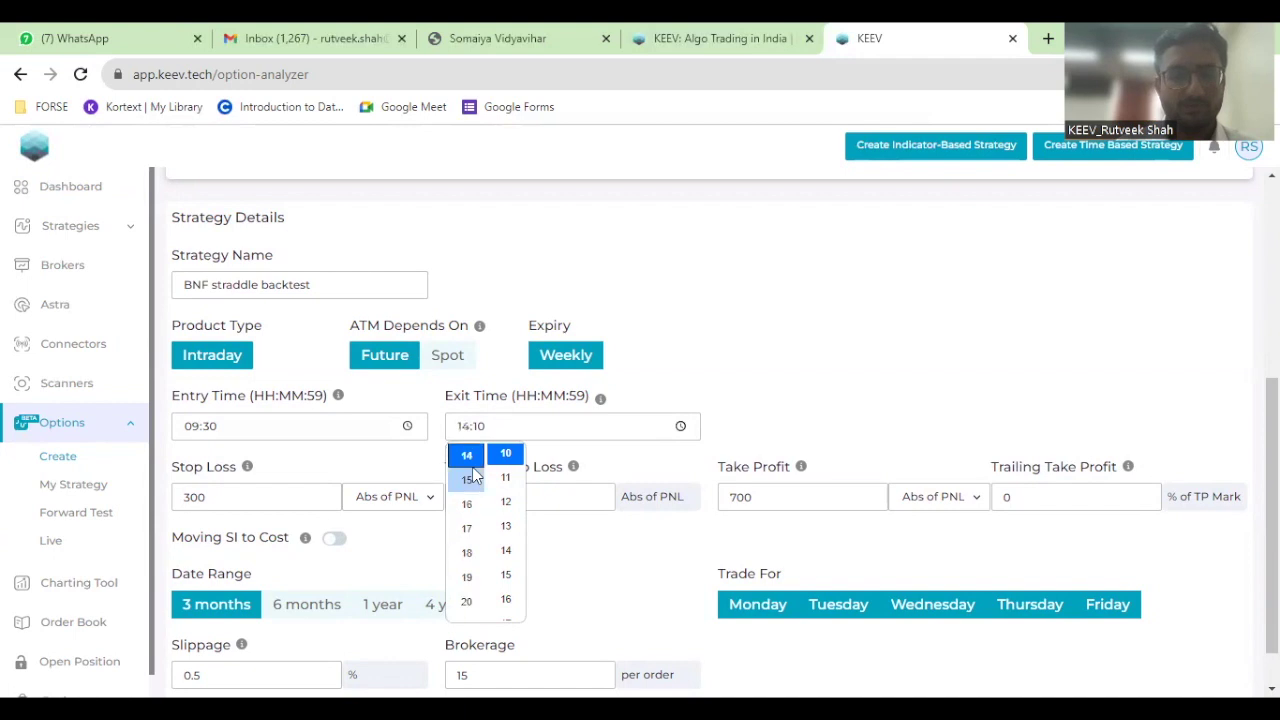
scroll(474, 475, "up", 1)
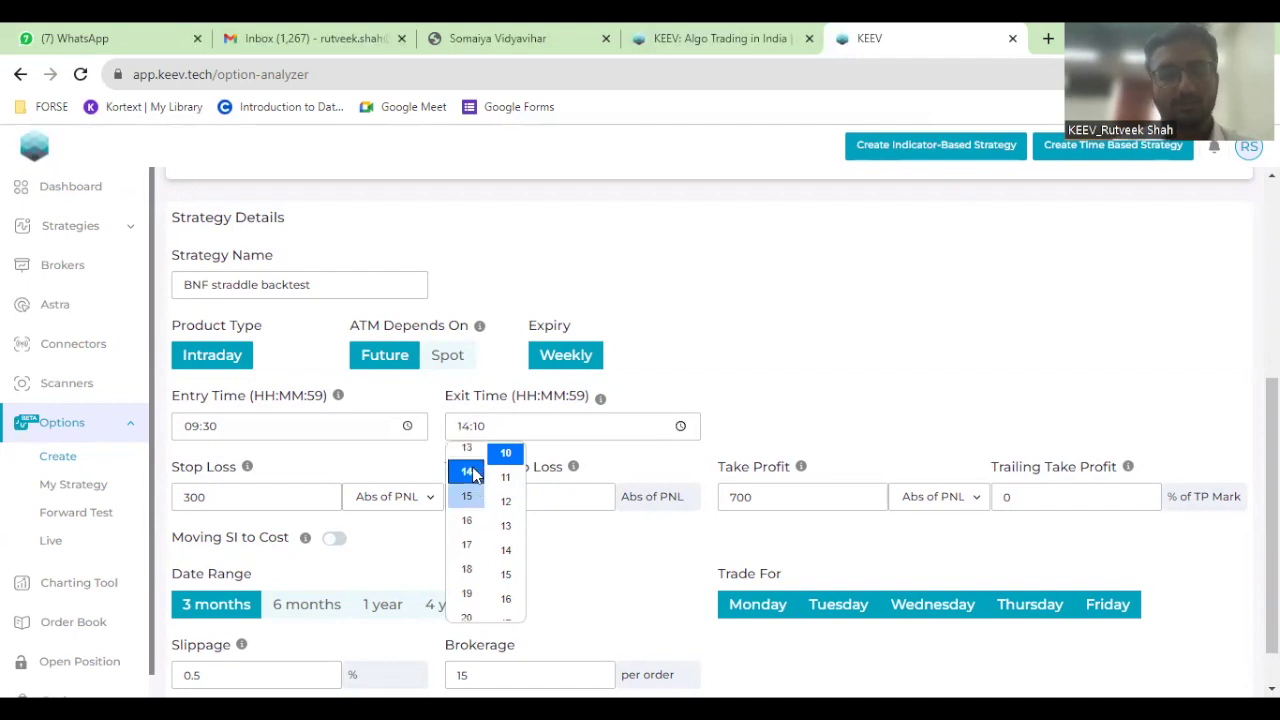
scroll(505, 520, "down", 5)
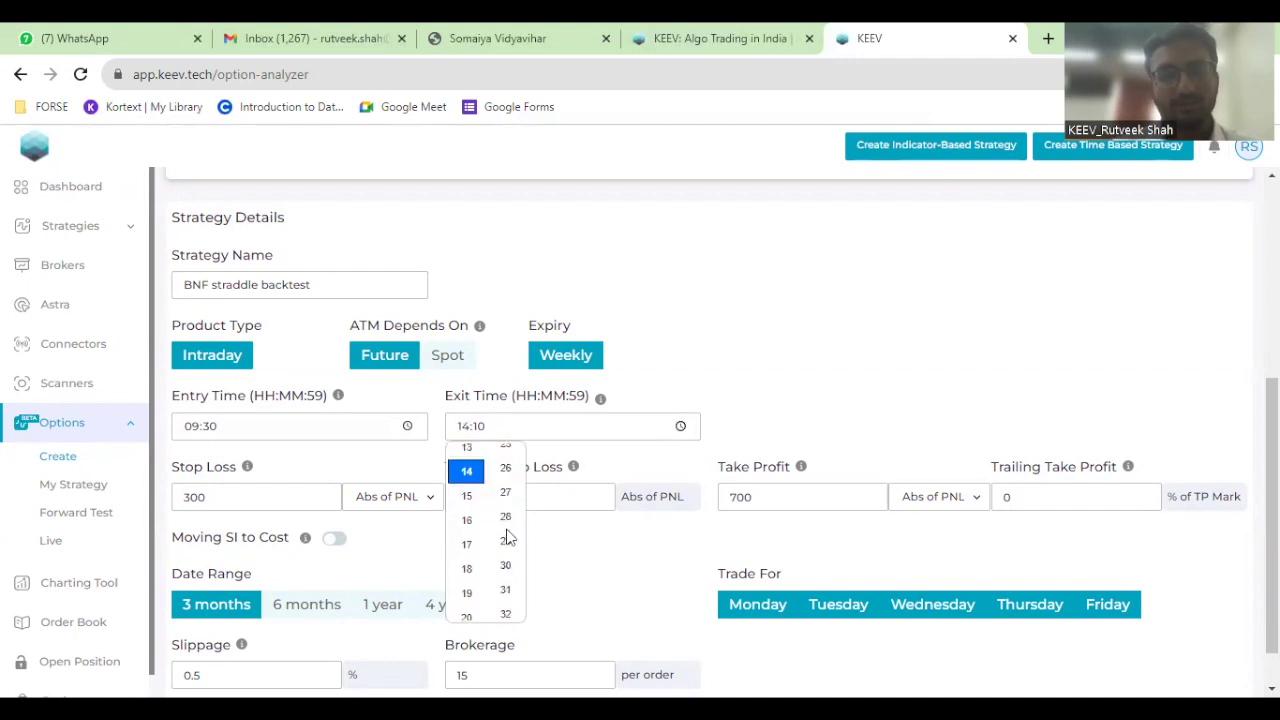
left_click(504, 563)
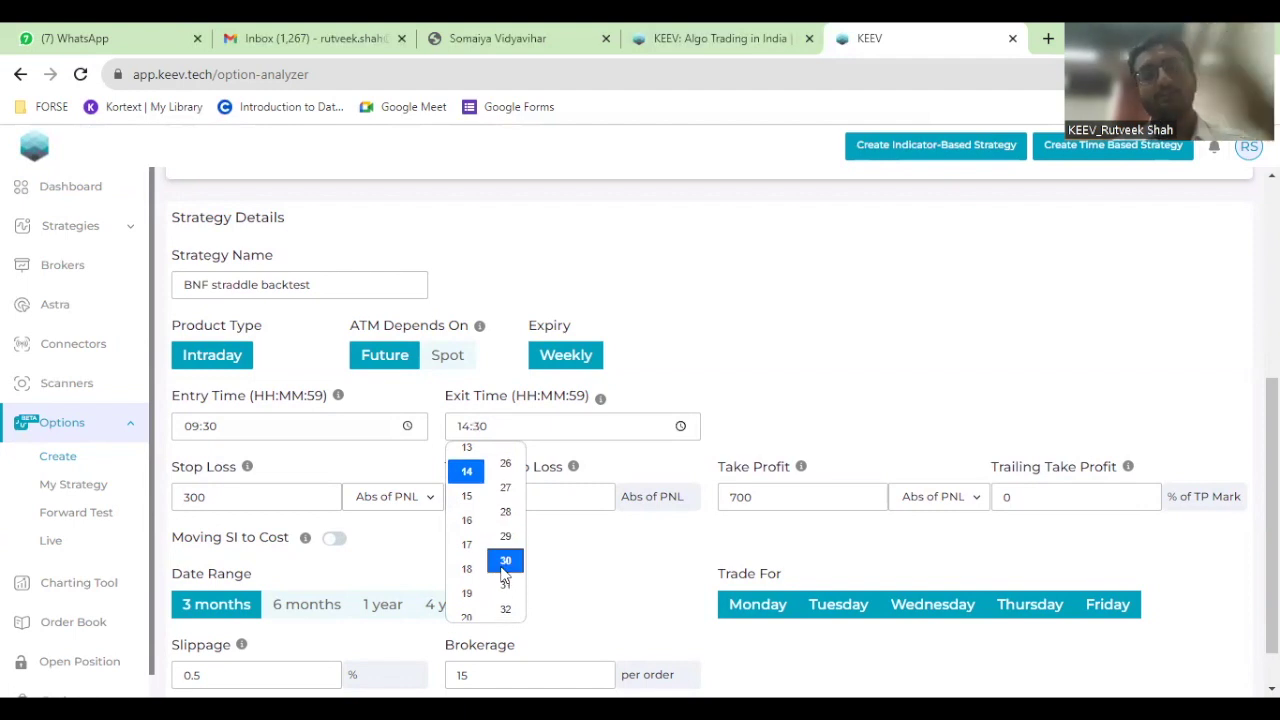
left_click(761, 367)
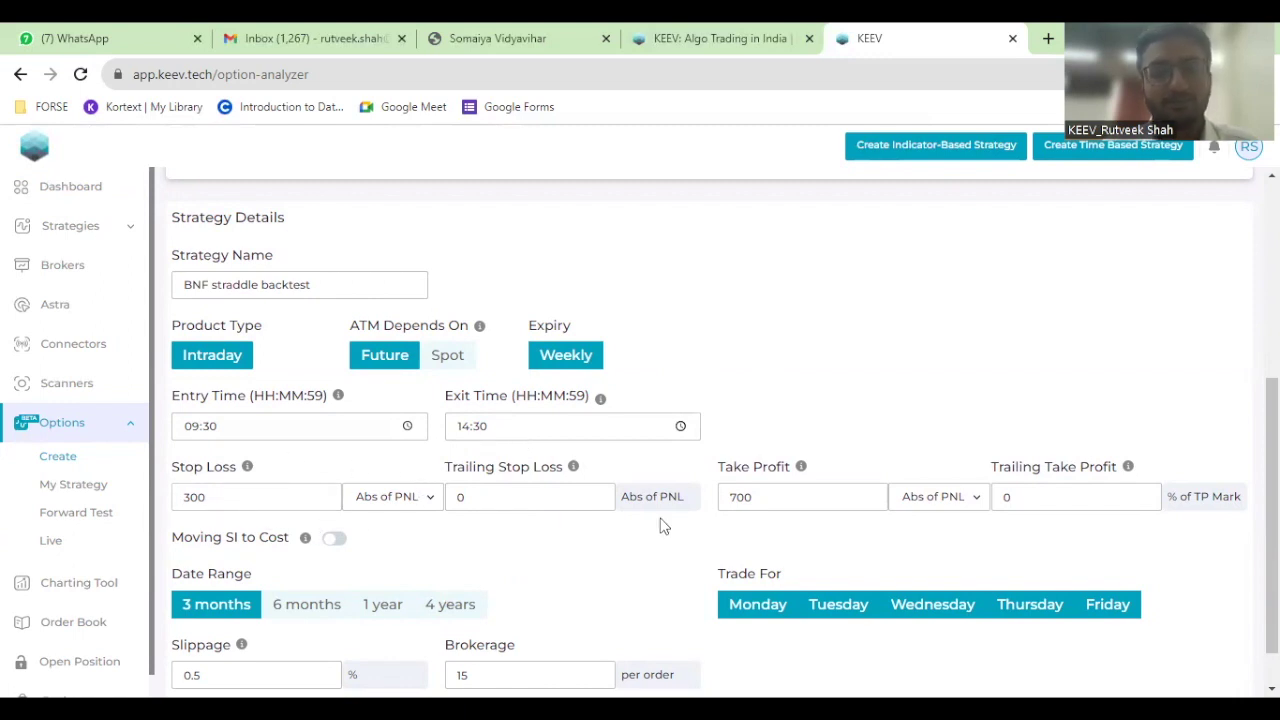
Set the strategy's overall stop loss to 500 and its overall take profit to 2000.
double_click(191, 504)
right_click(188, 497)
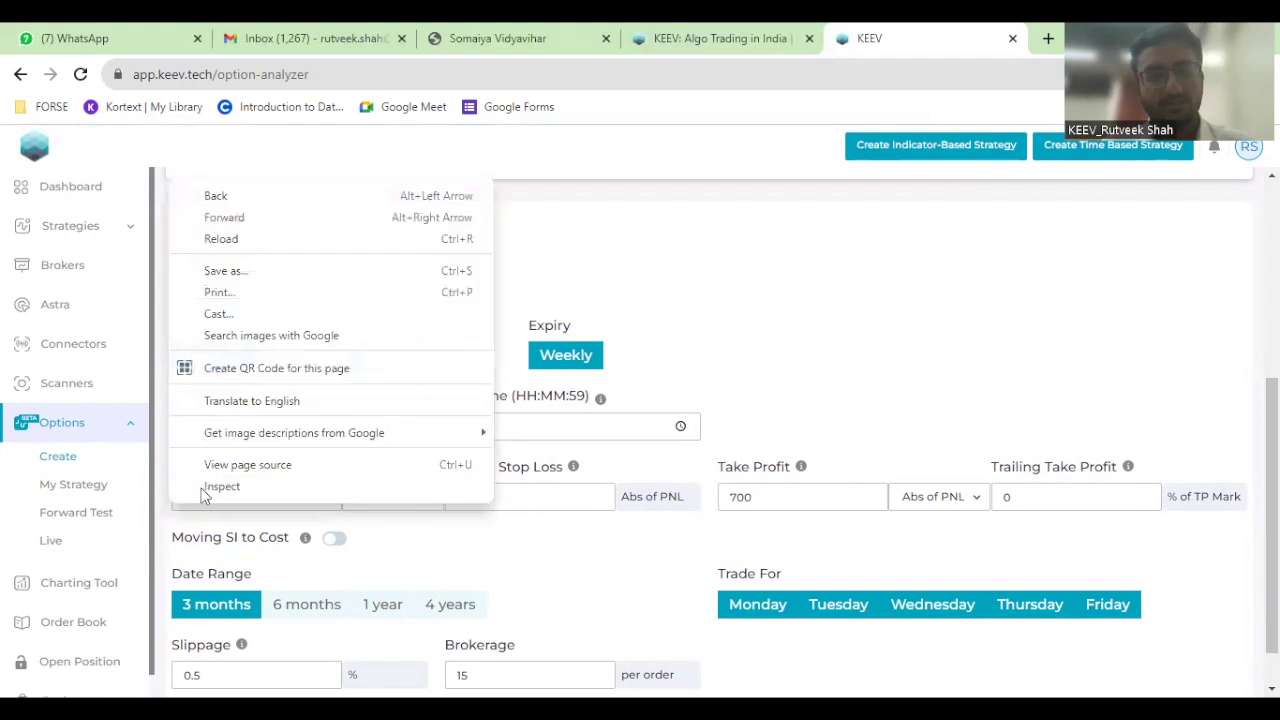
left_click(168, 503)
double_click(172, 500)
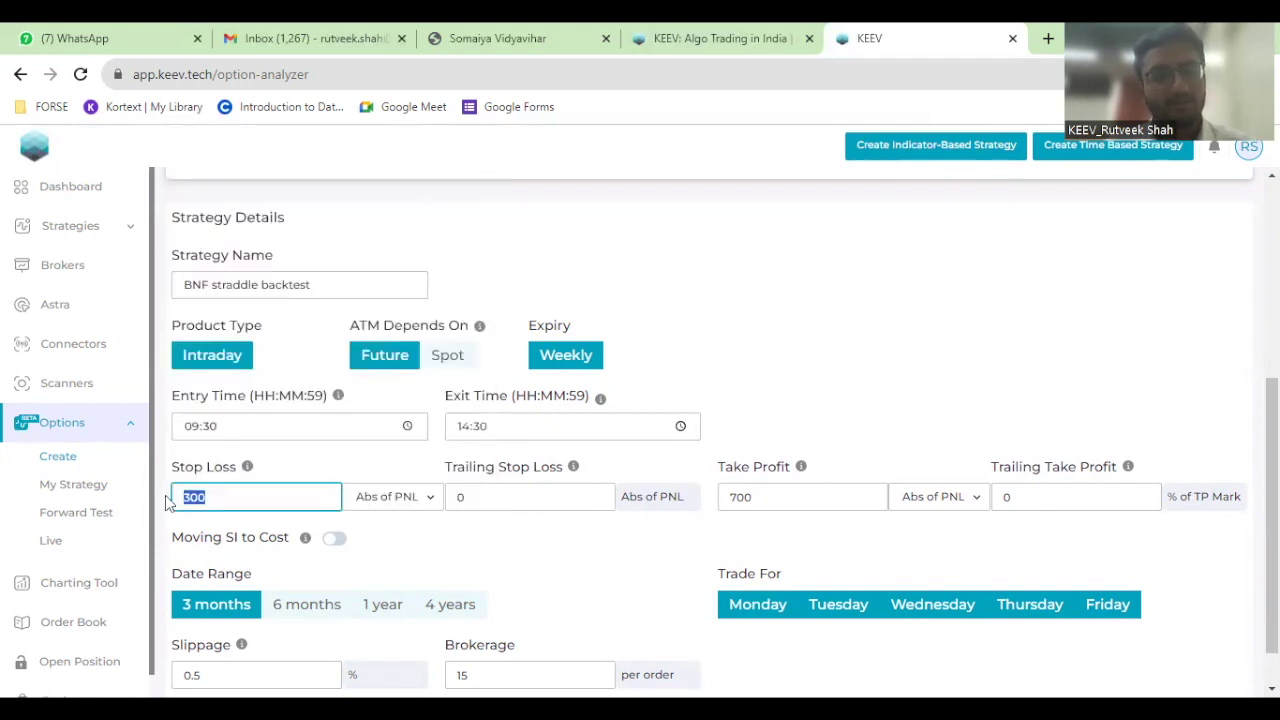
type("50")
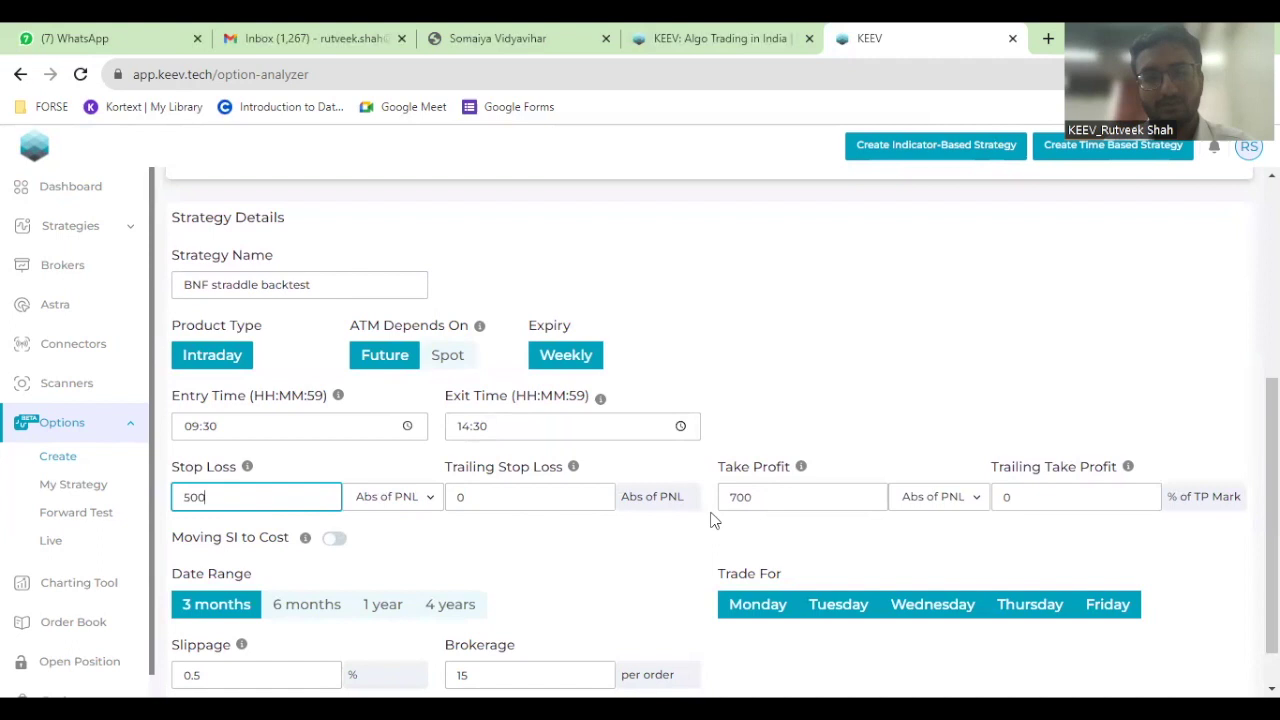
double_click(720, 505)
type("2000")
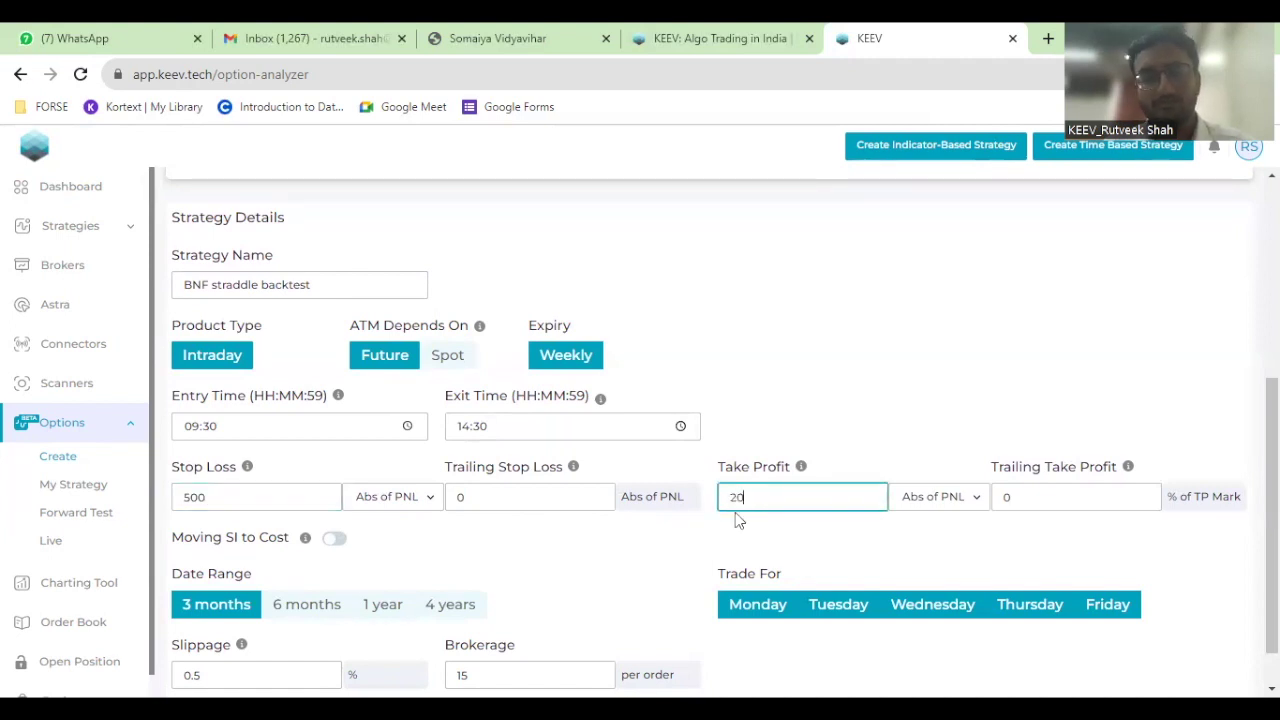
left_click(806, 423)
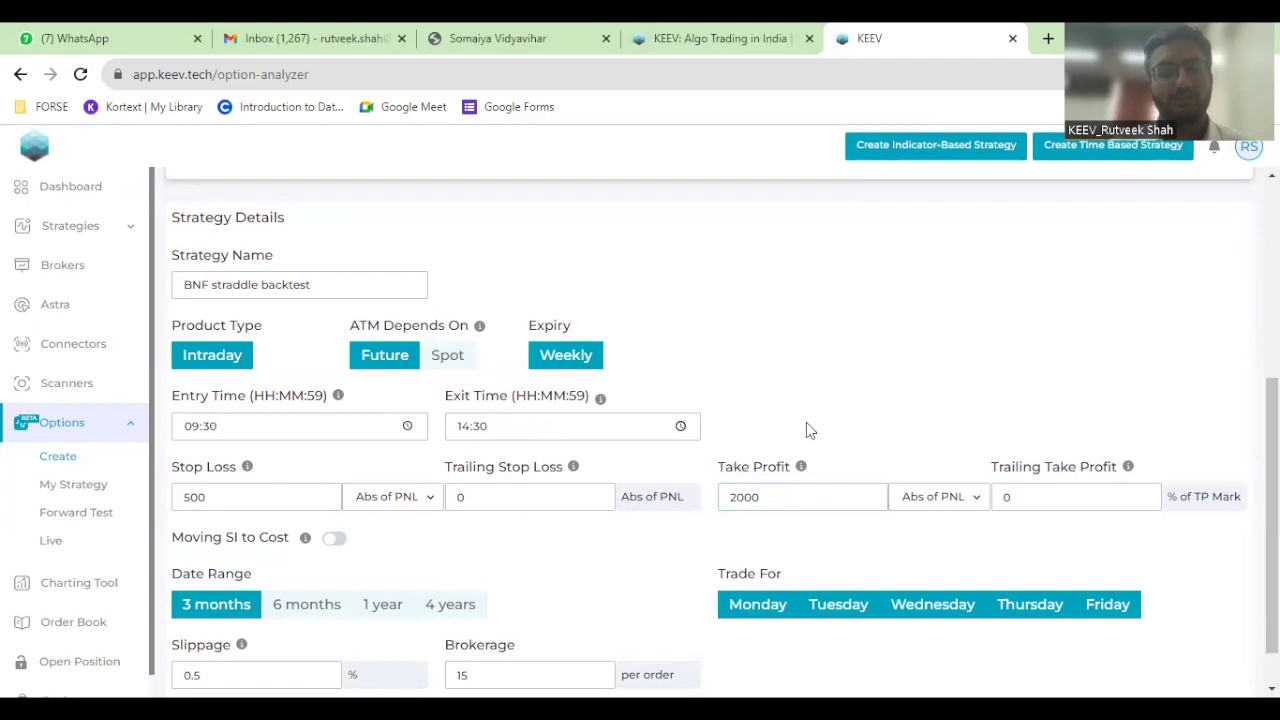
Save the straddle strategy and run its backtest.
scroll(810, 430, "down", 1)
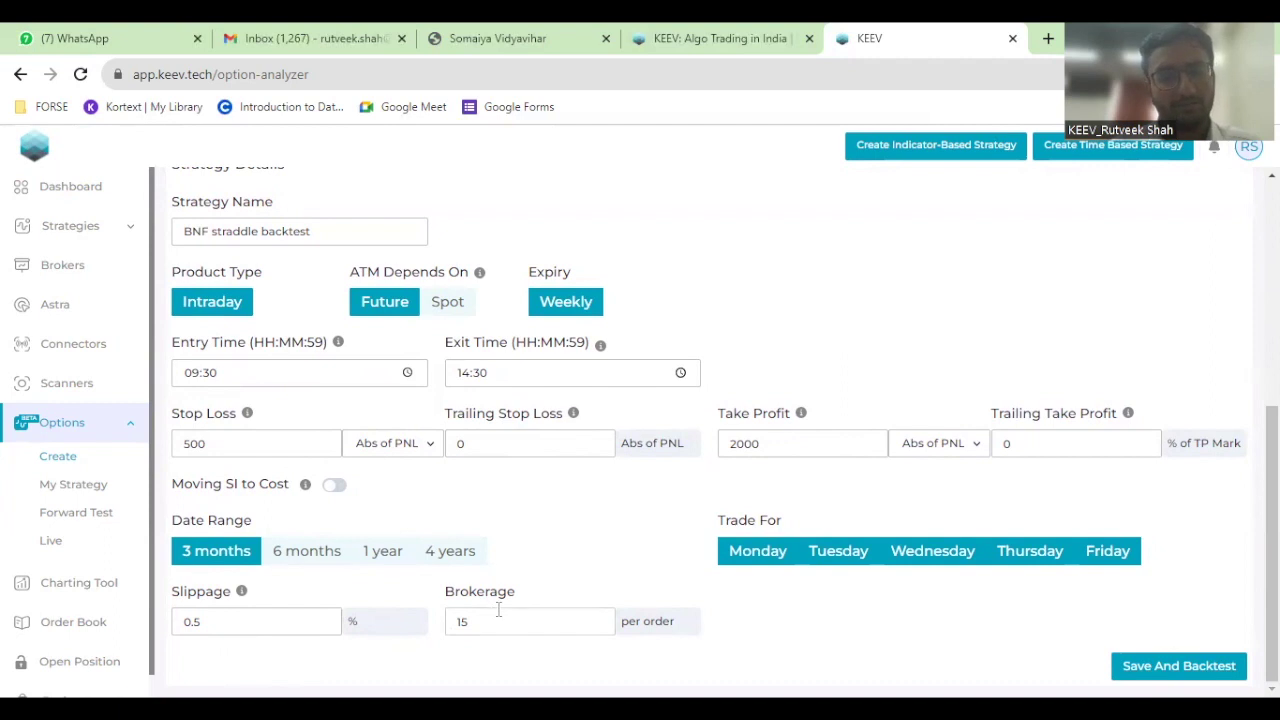
left_click(1164, 651)
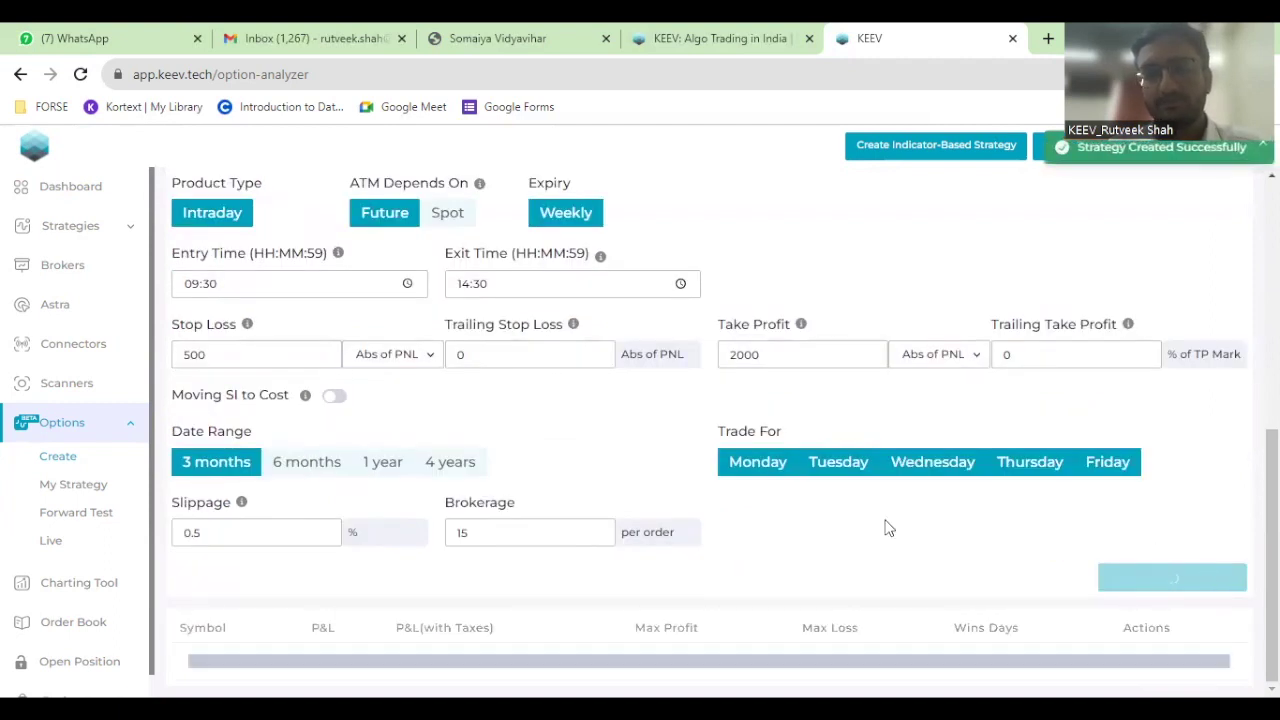
Review the leg settings, strategy details and the BANKNIFTY backtest result row.
scroll(437, 423, "up", 3)
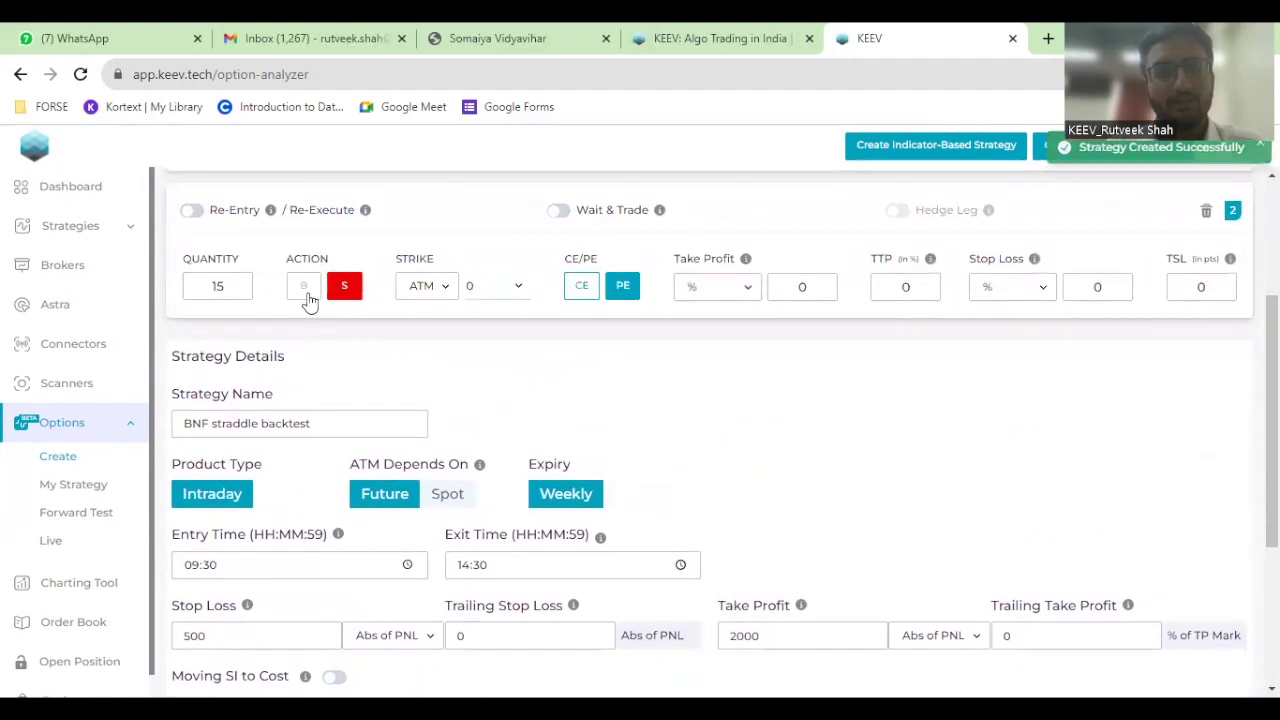
scroll(457, 326, "up", 1)
scroll(454, 323, "down", 2)
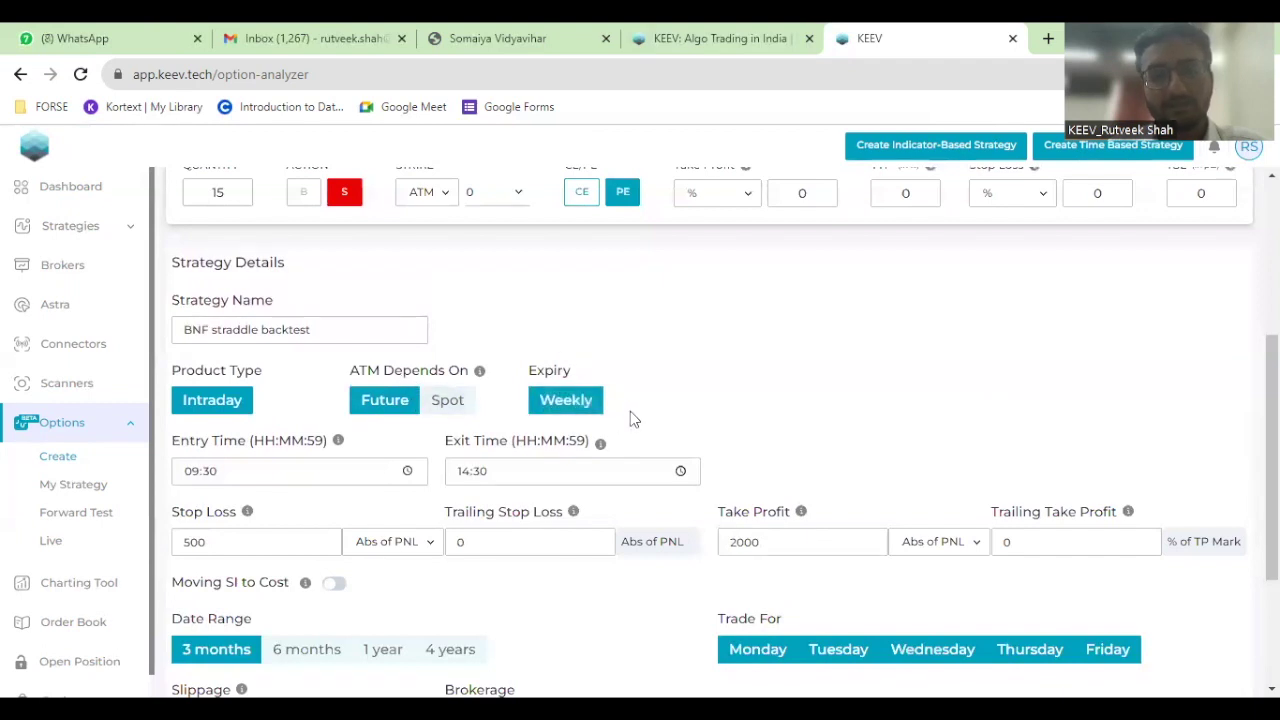
scroll(652, 405, "up", 2)
scroll(652, 405, "down", 2)
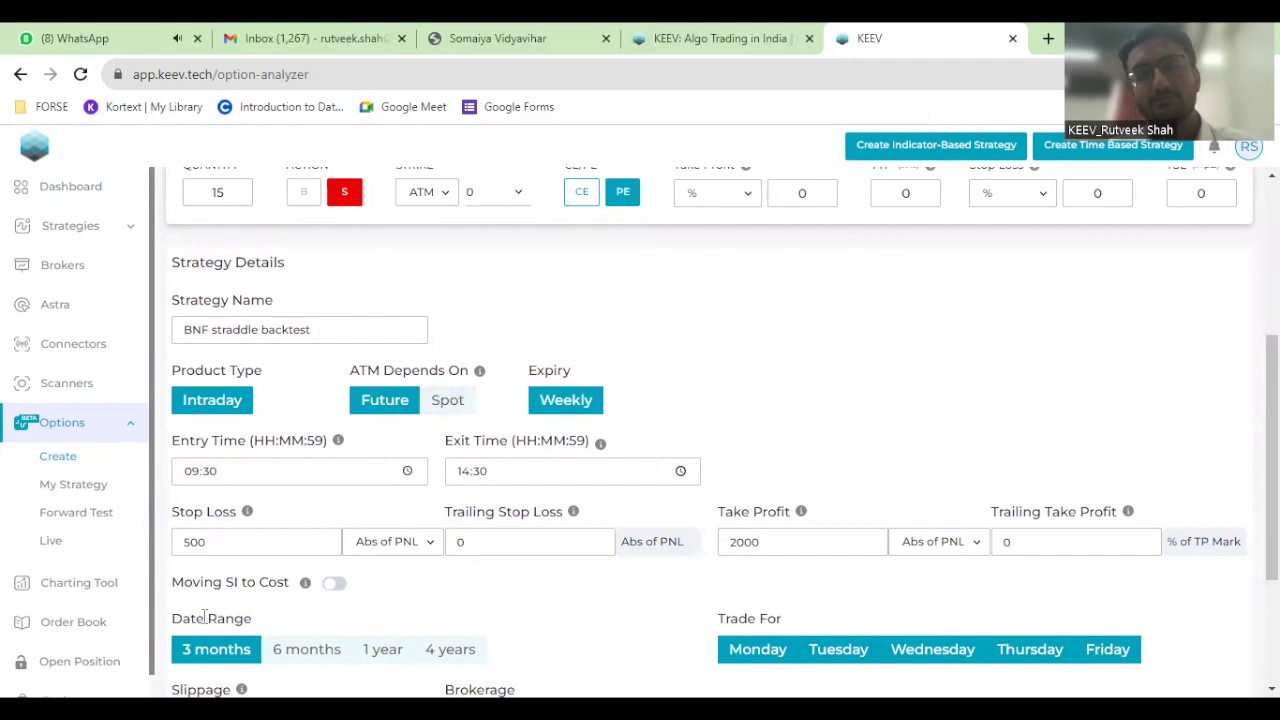
scroll(257, 597, "down", 3)
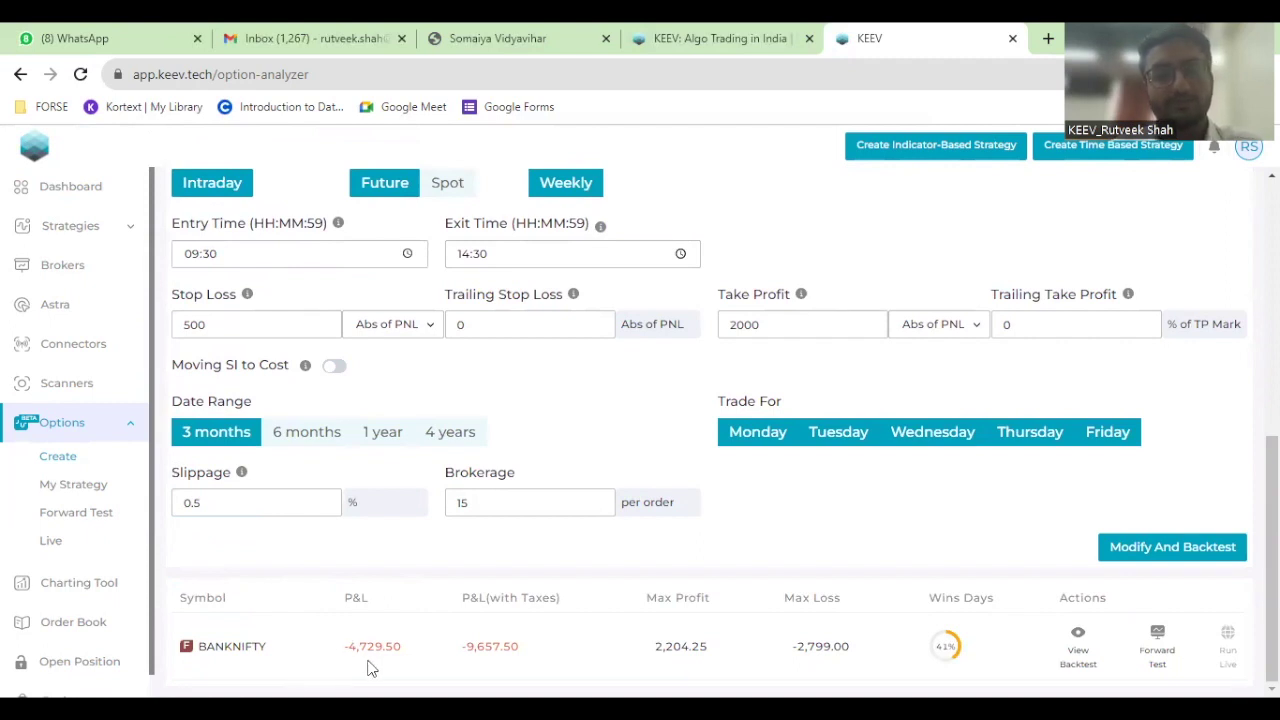
scroll(322, 573, "up", 1)
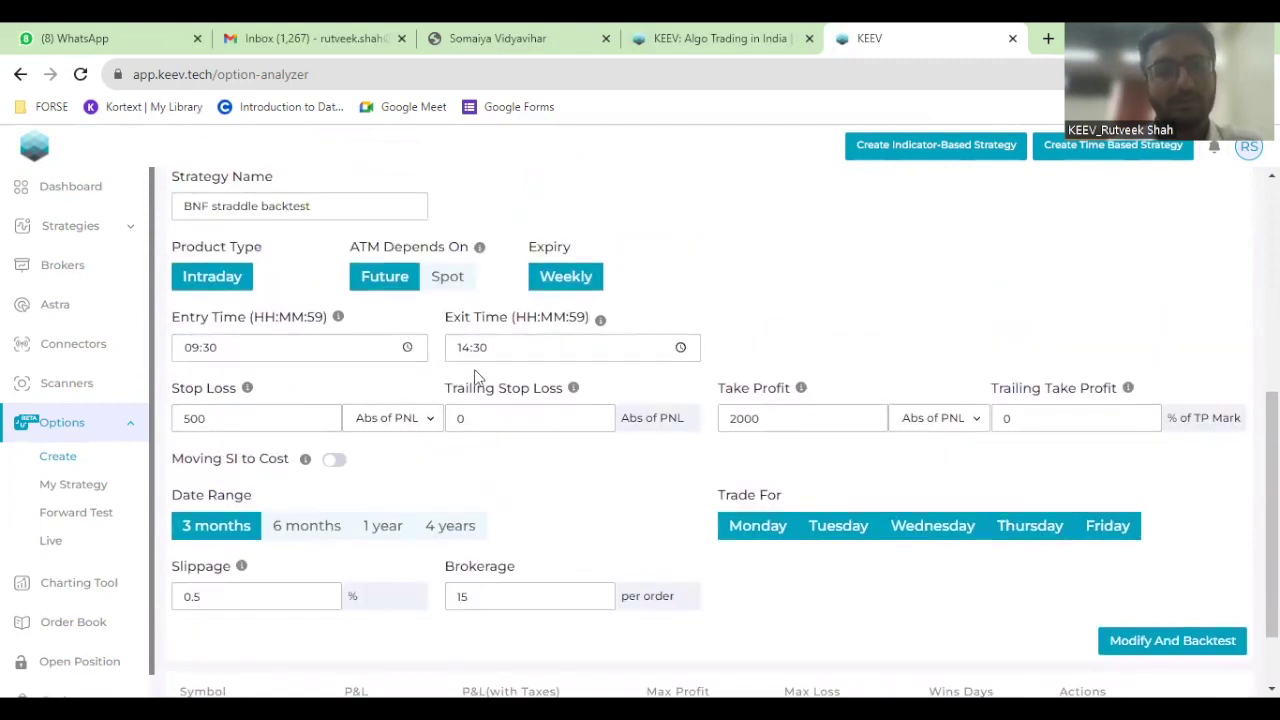
Open the detailed BANKNIFTY backtest results and review the PNL summary, CE/PE split, week-wise PNL and monthly breakup.
scroll(475, 370, "down", 1)
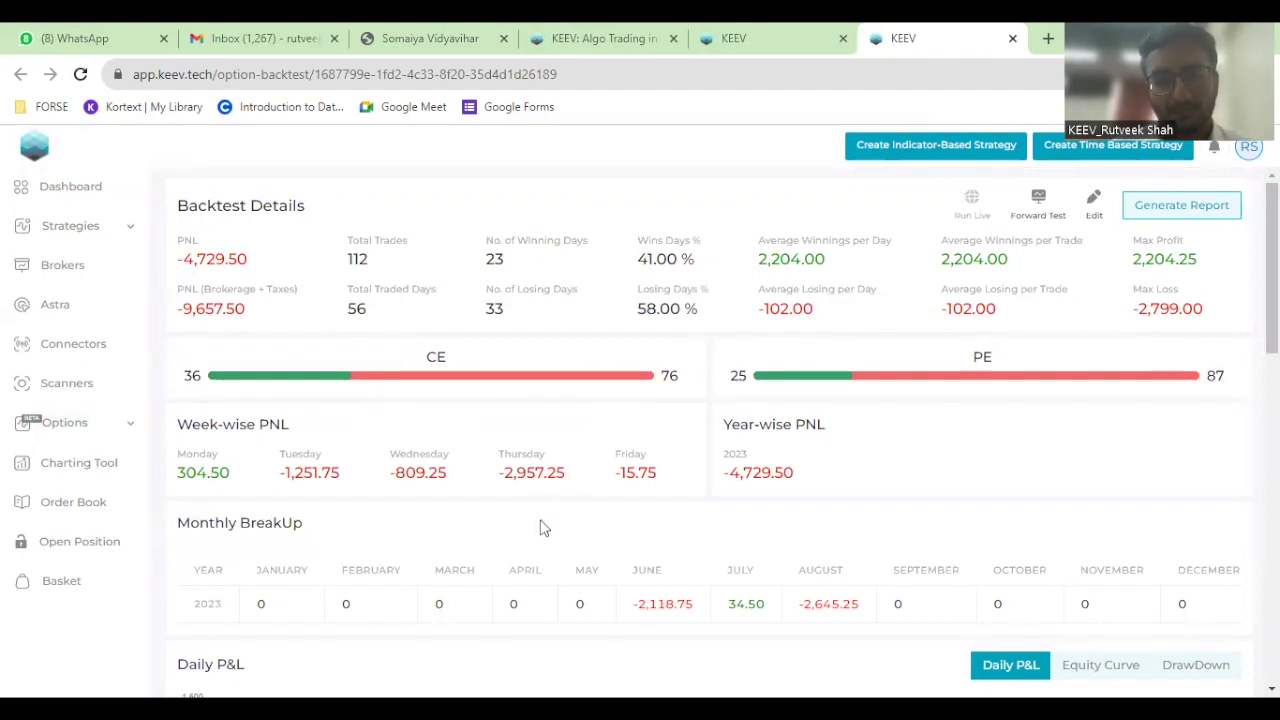
scroll(572, 556, "down", 2)
scroll(575, 520, "up", 2)
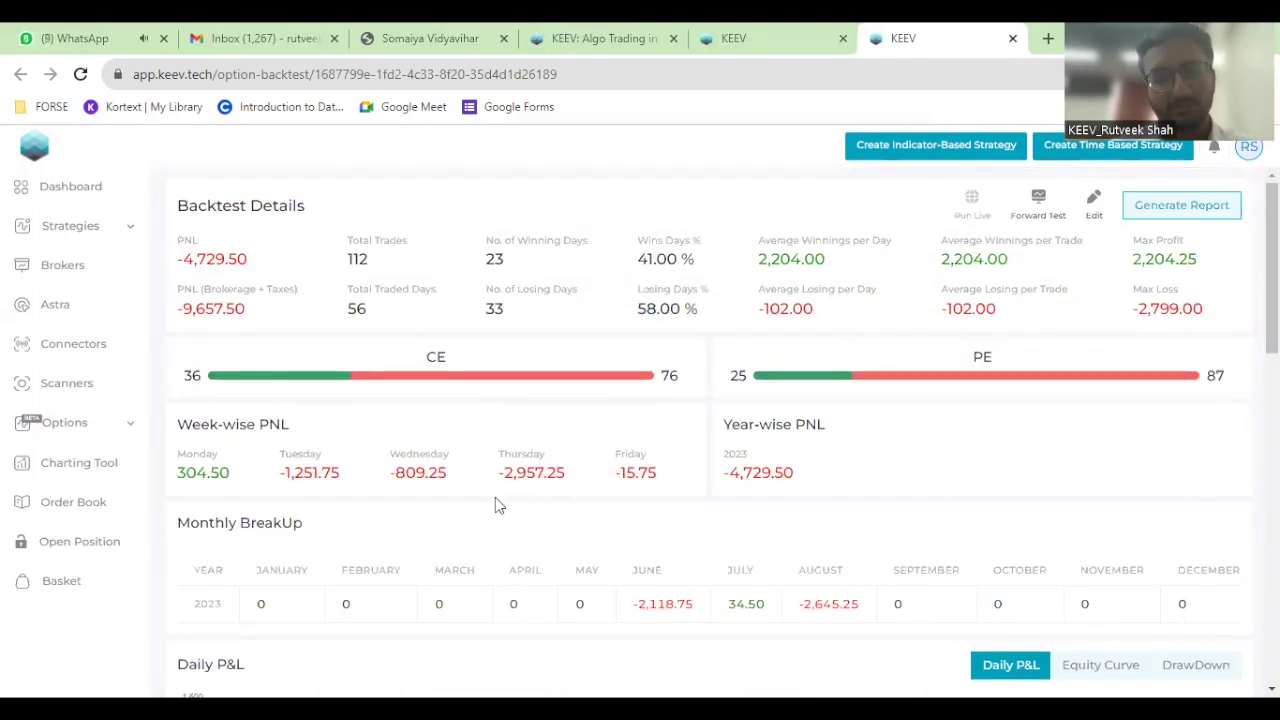
scroll(496, 503, "down", 1)
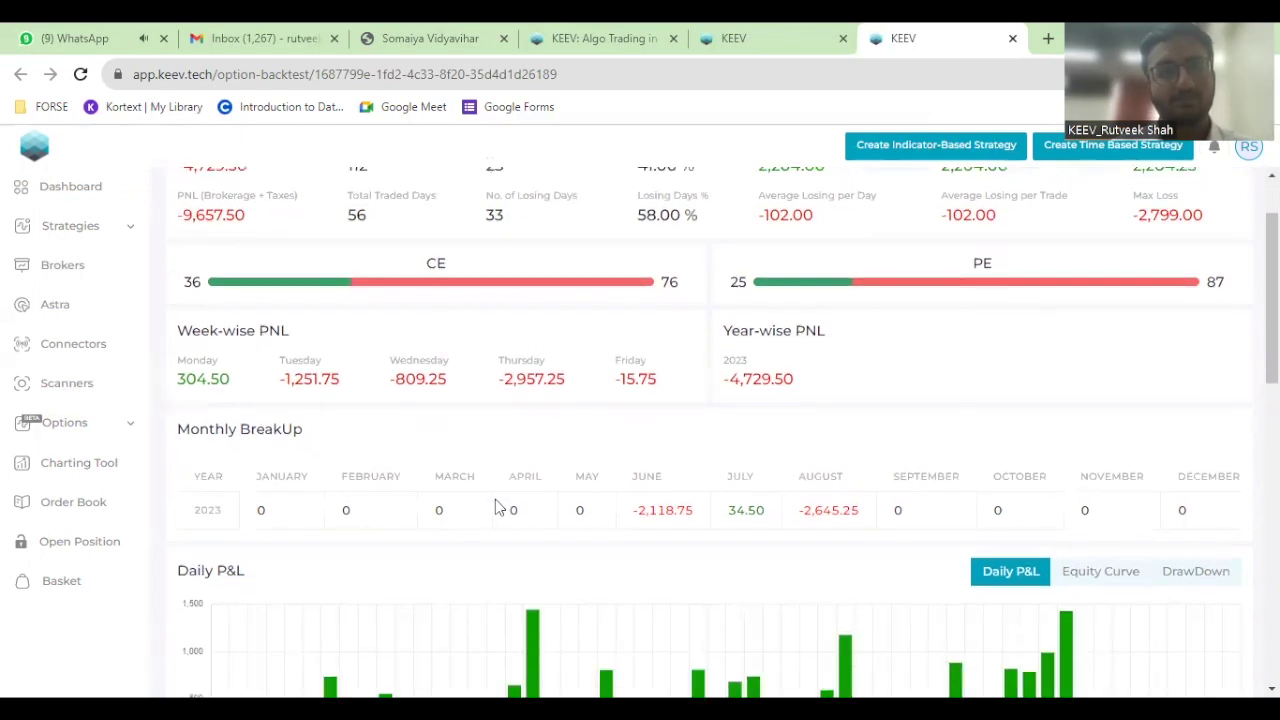
Close the WhatsApp browser tab and examine the backtest's Daily P&L chart.
left_click(163, 39)
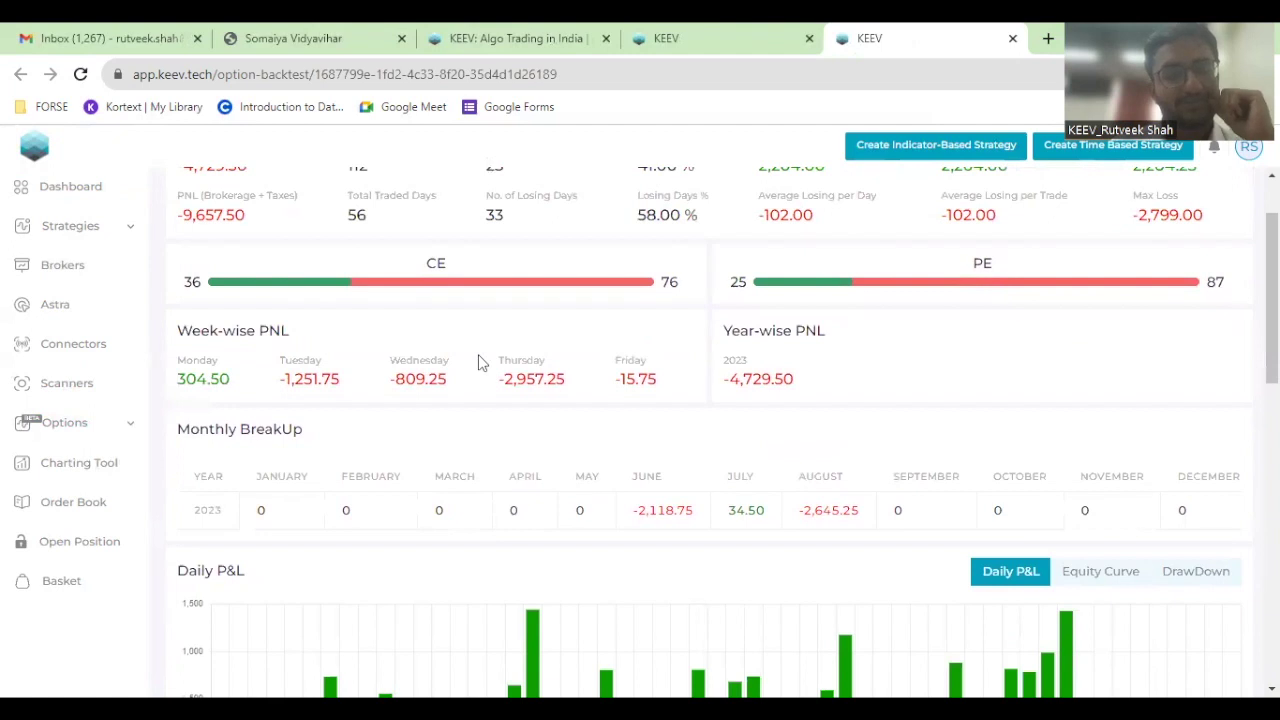
scroll(479, 362, "down", 3)
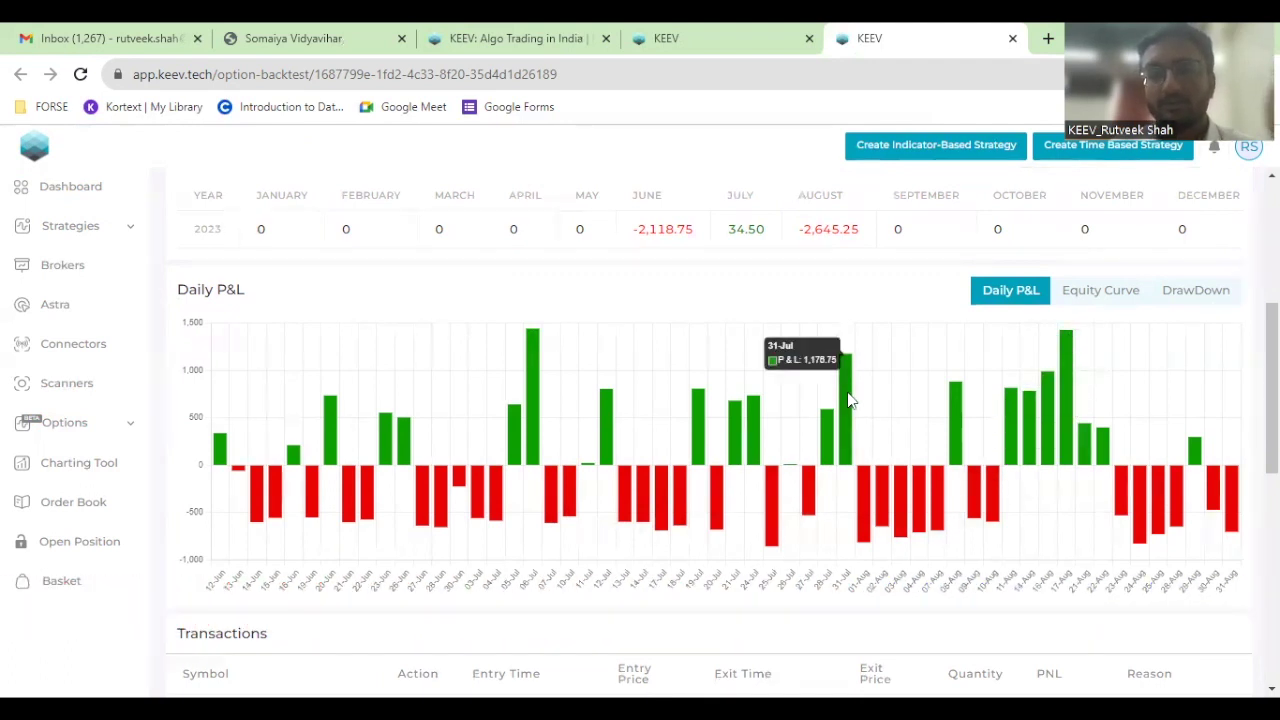
scroll(757, 395, "up", 4)
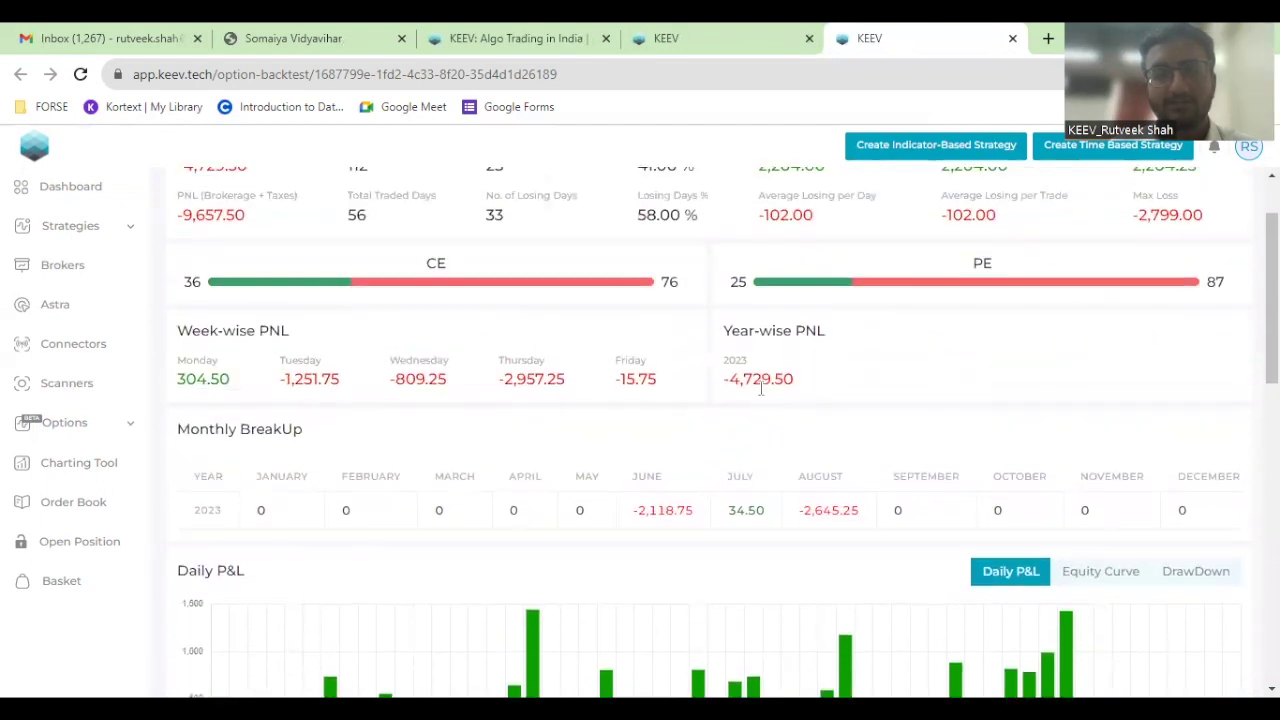
Examine the backtest's Transactions table for each leg's entry and exit times, prices, PNL and exit reason.
scroll(763, 390, "down", 9)
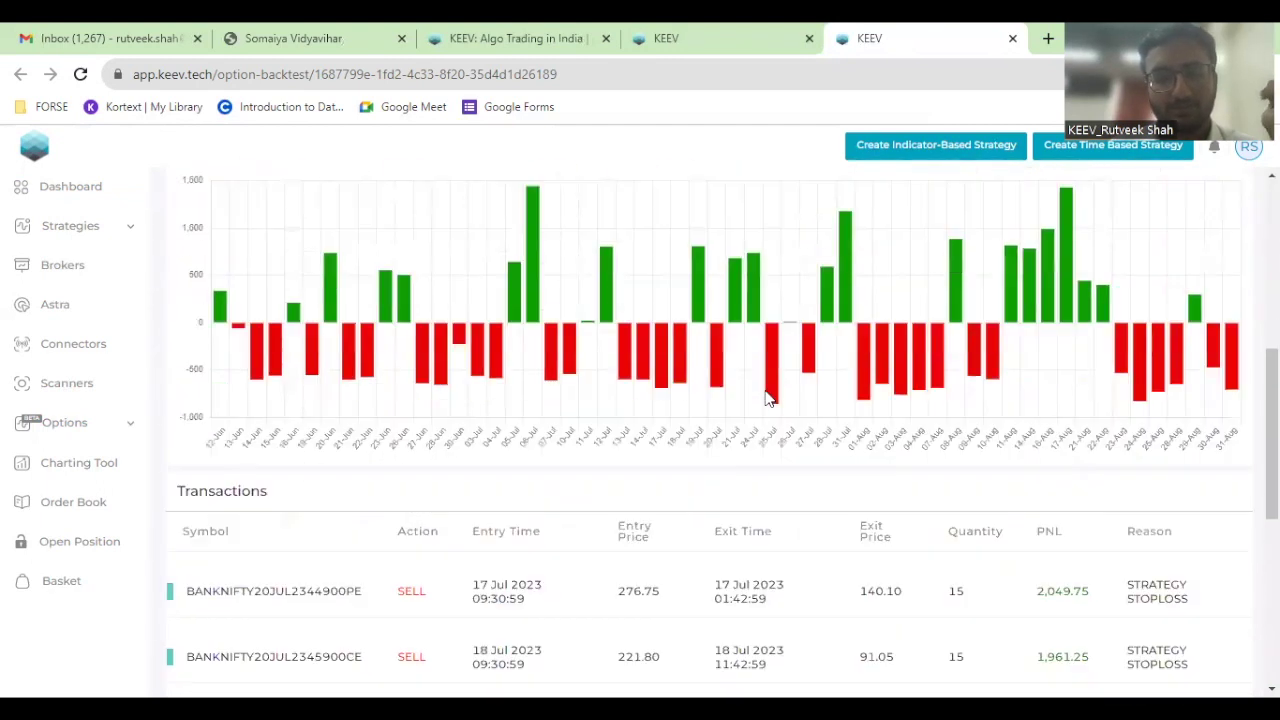
scroll(590, 436, "down", 3)
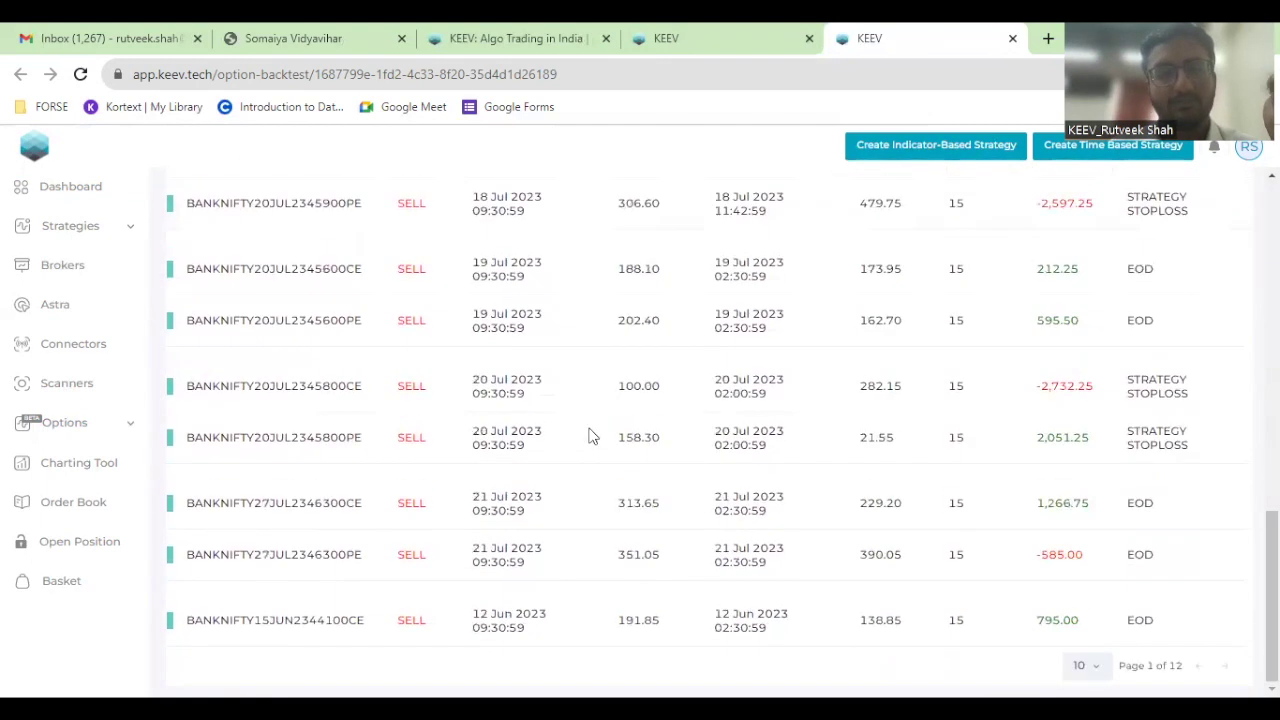
scroll(590, 436, "up", 2)
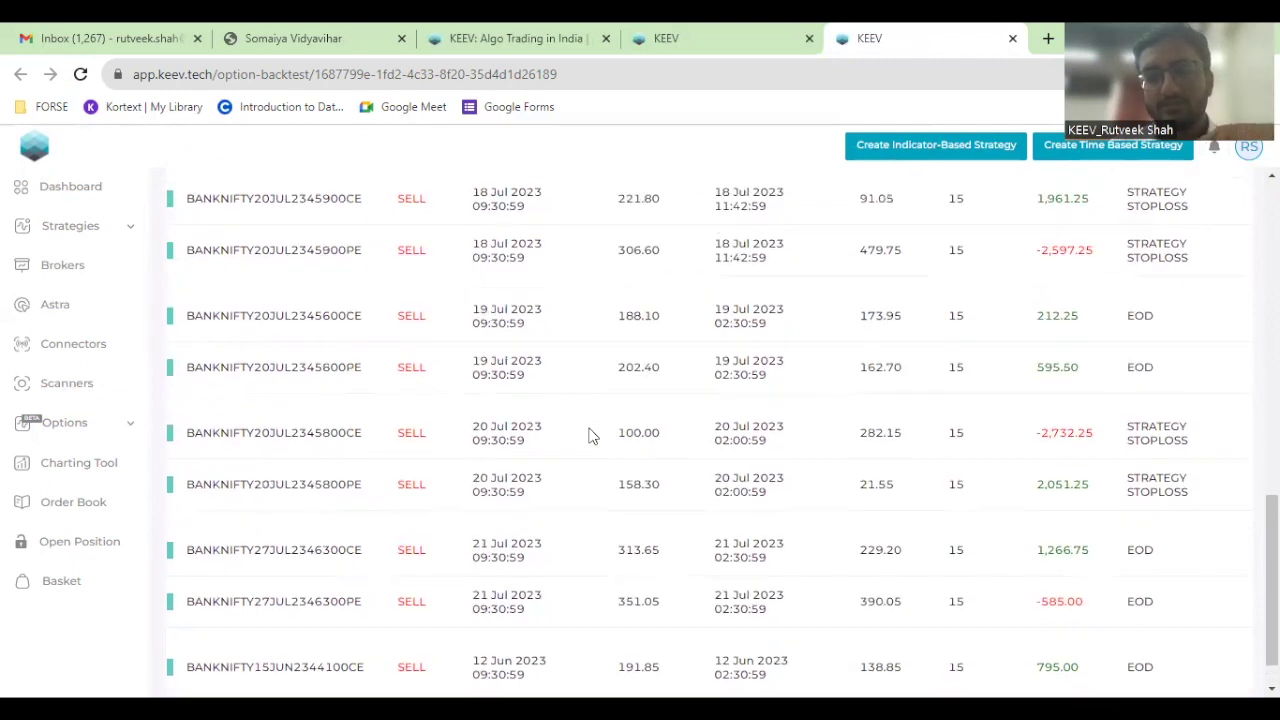
scroll(600, 436, "up", 1)
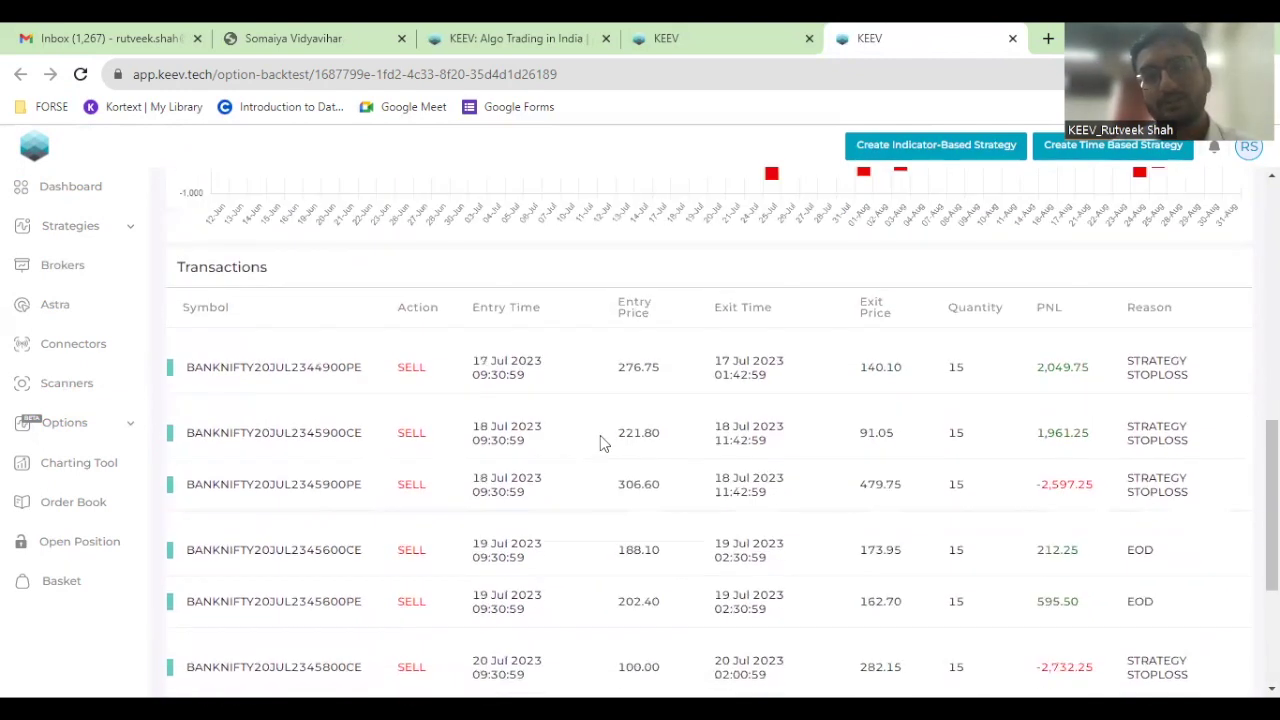
scroll(604, 440, "down", 1)
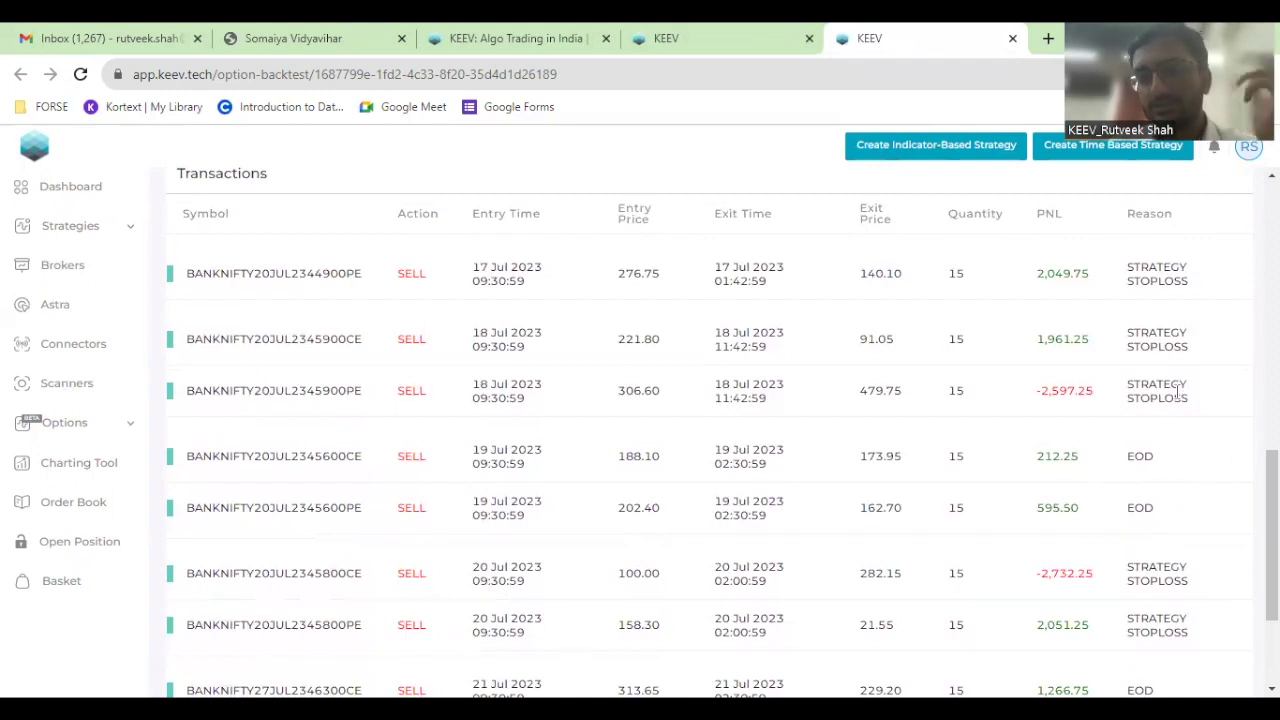
scroll(1155, 401, "down", 2)
scroll(1157, 400, "up", 4)
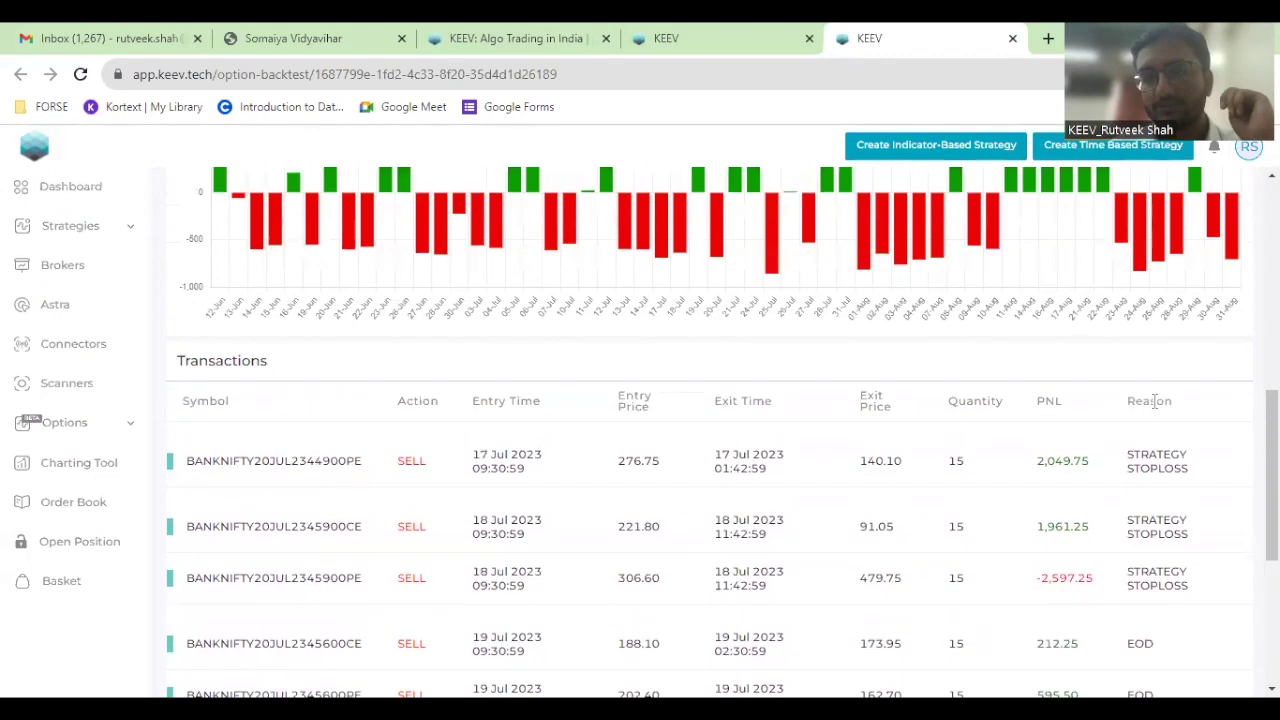
scroll(1155, 401, "down", 4)
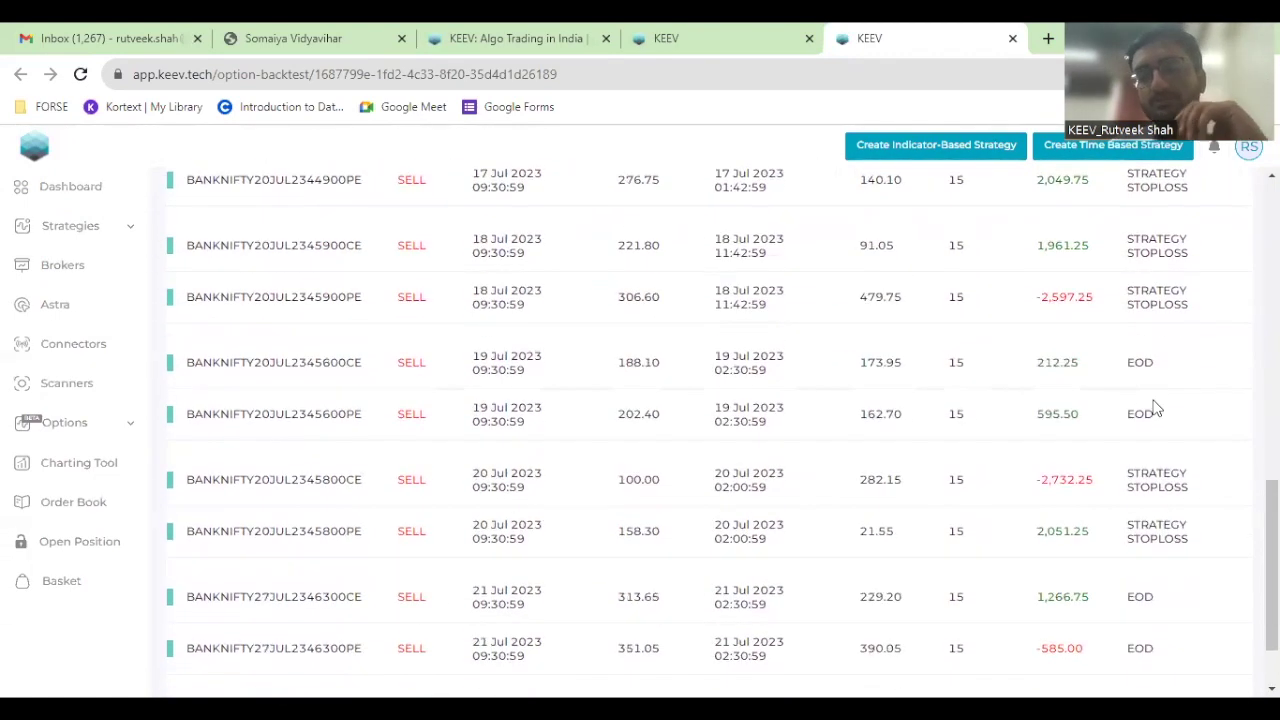